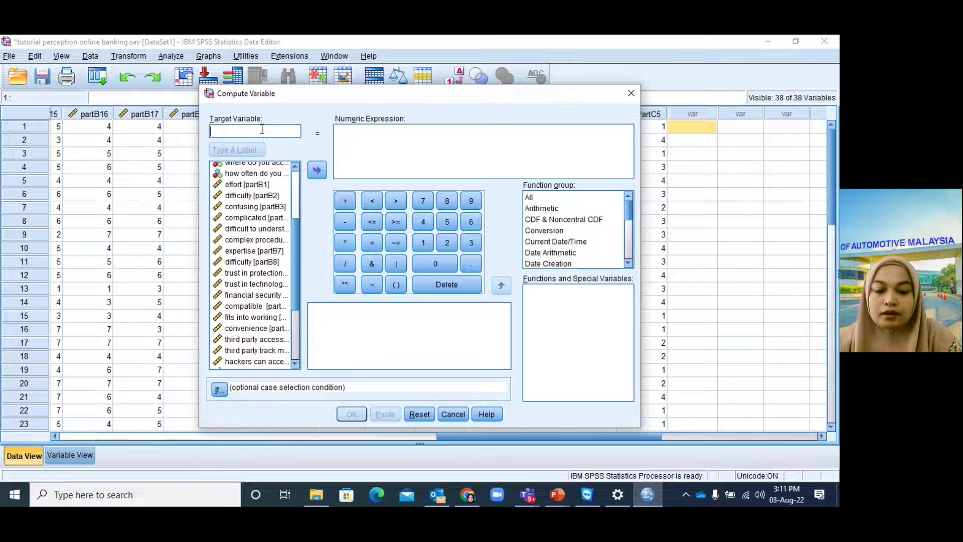
# - Name the target variable difficulty and start its numeric expression with an opening parenthesis followed by the effort variable partB1
pyautogui.write('fficulty')
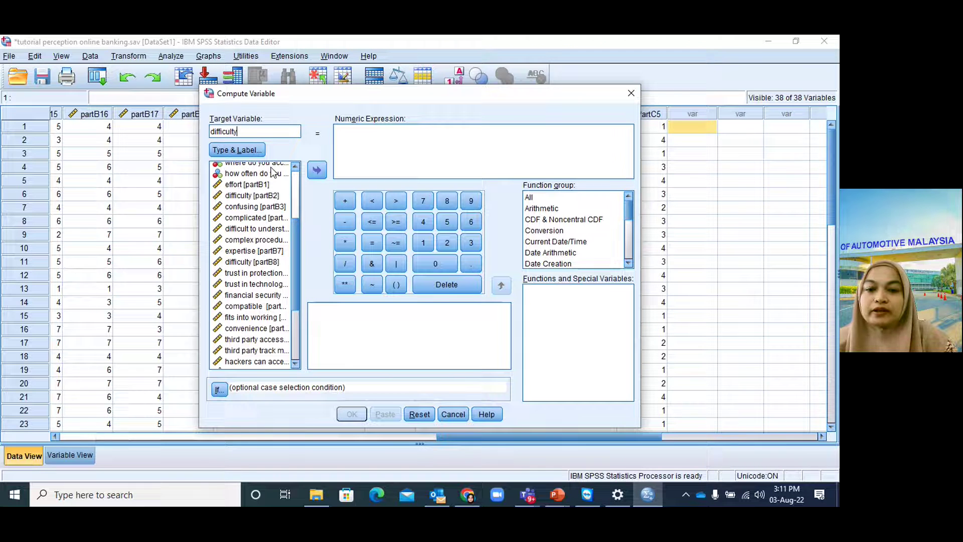
pyautogui.moveTo(296, 232); pyautogui.dragTo(296, 314)
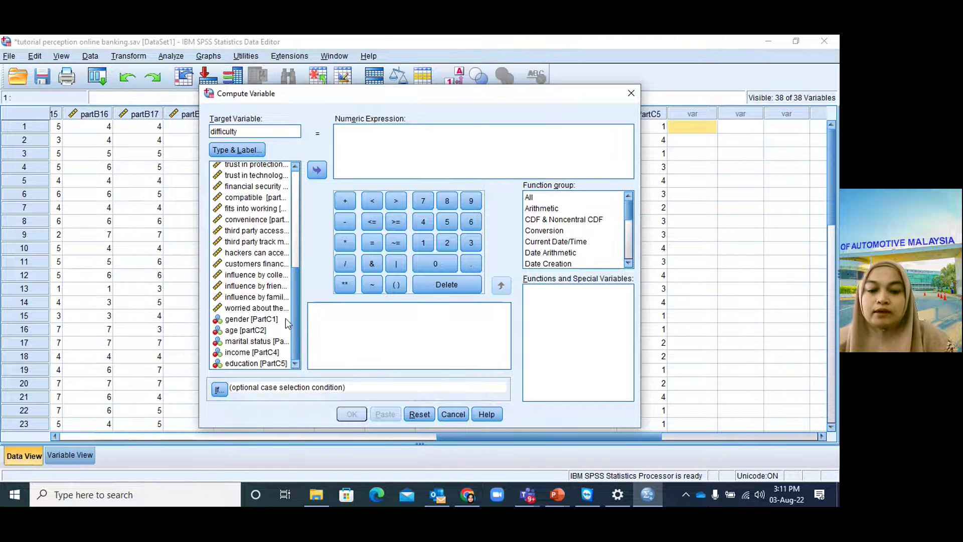
pyautogui.scroll(6, 276, 323)
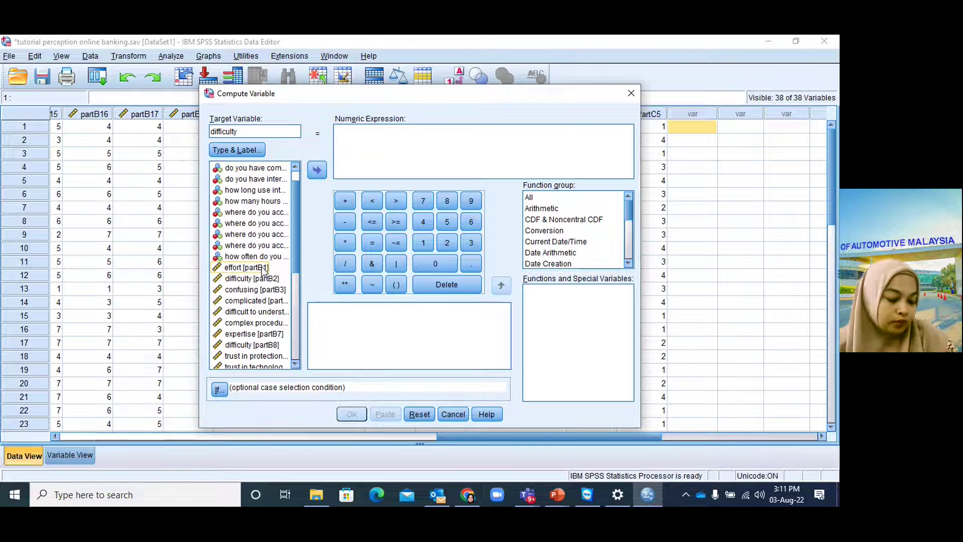
pyautogui.click(264, 271)
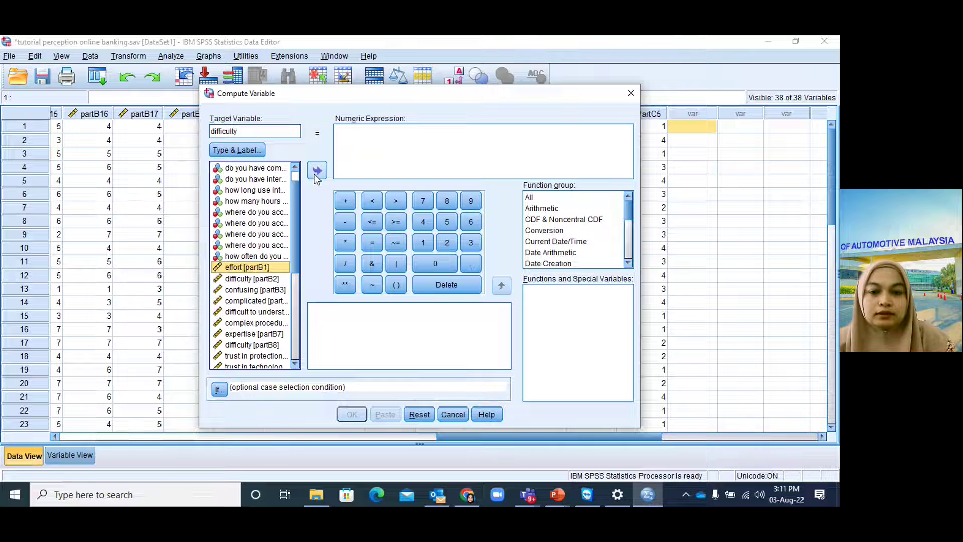
pyautogui.click(358, 136)
pyautogui.write('(')
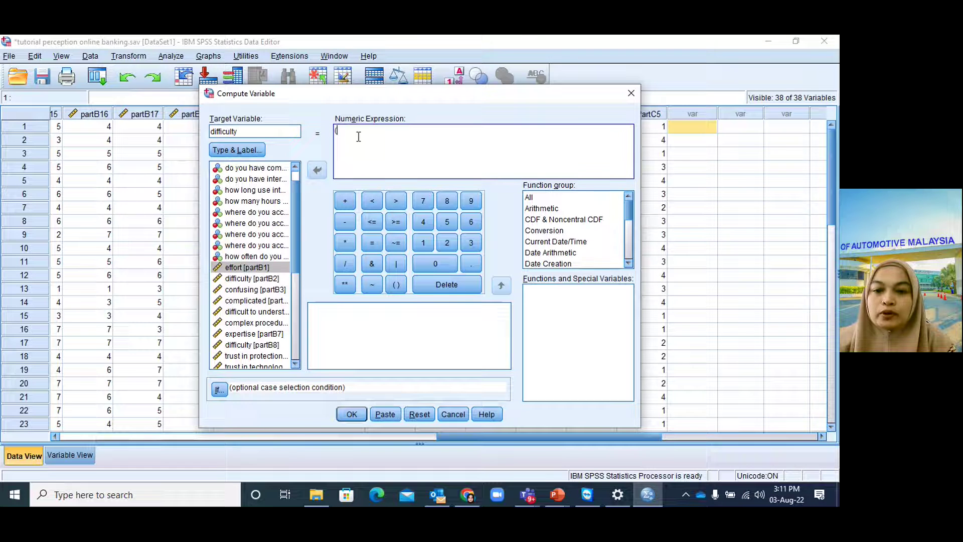
pyautogui.click(265, 271)
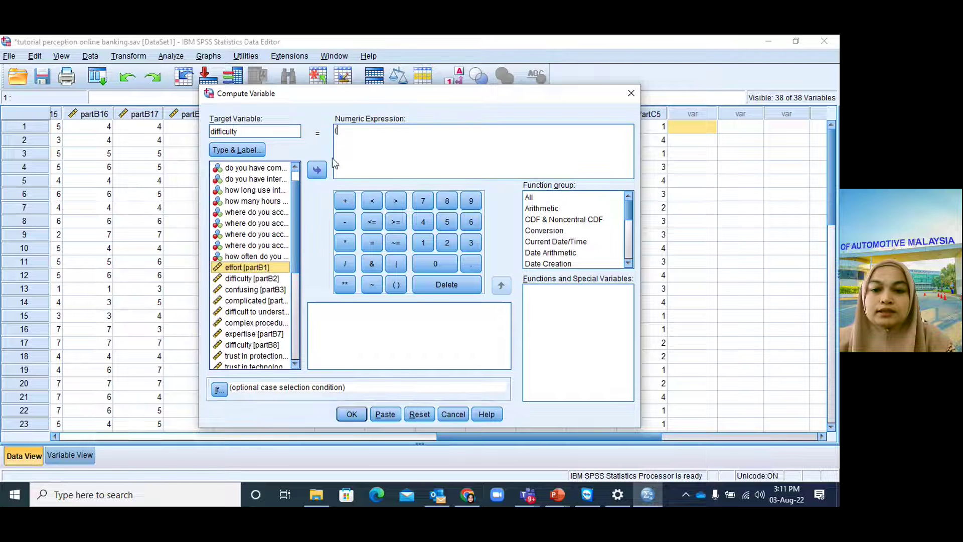
pyautogui.click(317, 170)
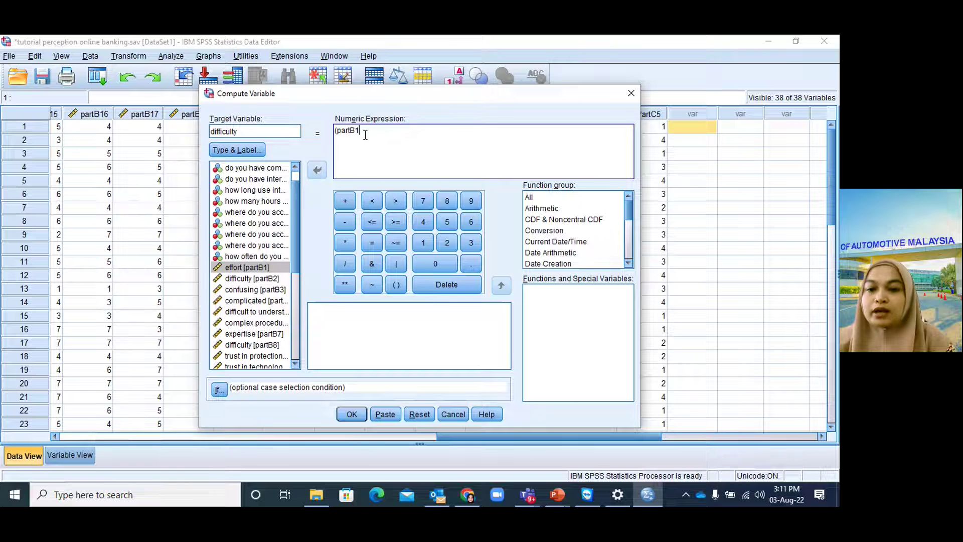
# - Extend the numeric expression by adding partB2 and partB3 to the sum
pyautogui.click(345, 201)
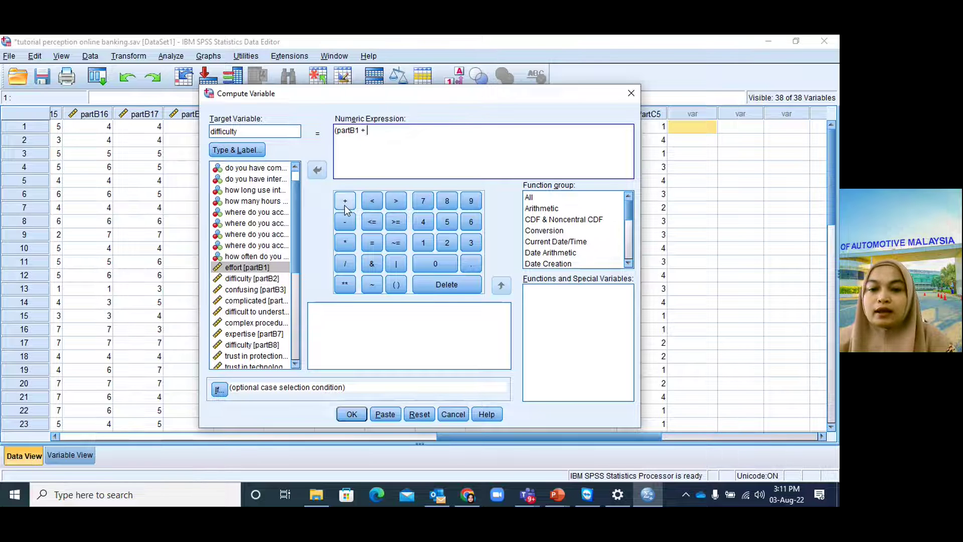
pyautogui.click(266, 280)
pyautogui.click(311, 171)
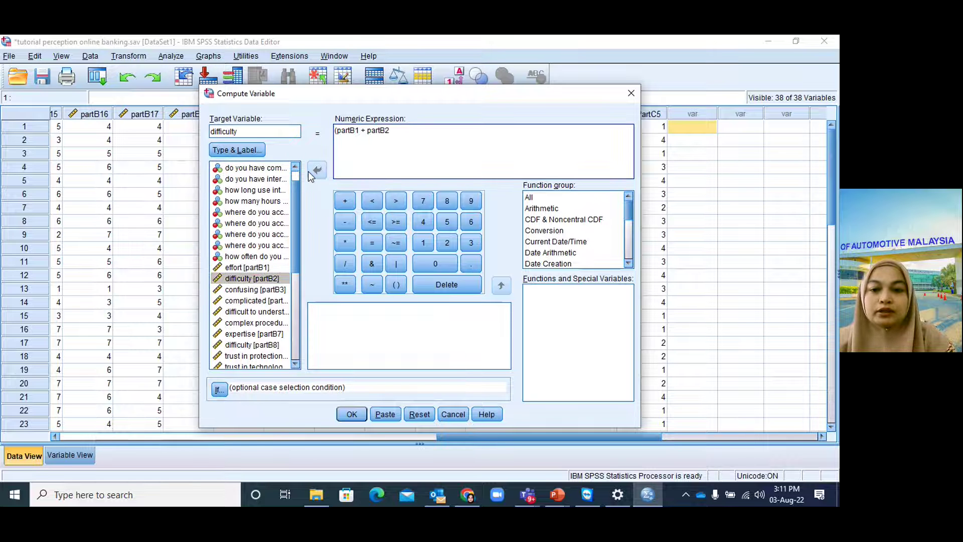
pyautogui.click(349, 203)
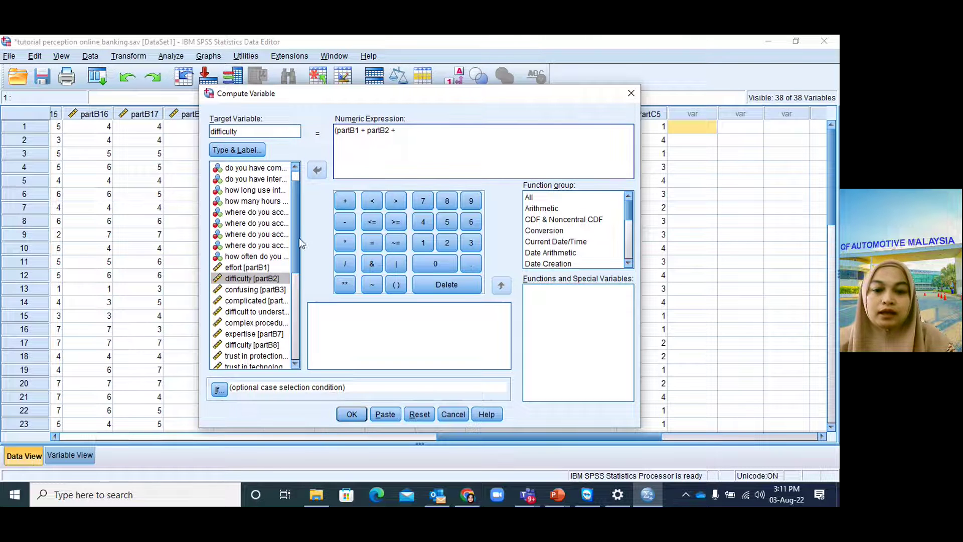
pyautogui.click(265, 289)
pyautogui.click(315, 171)
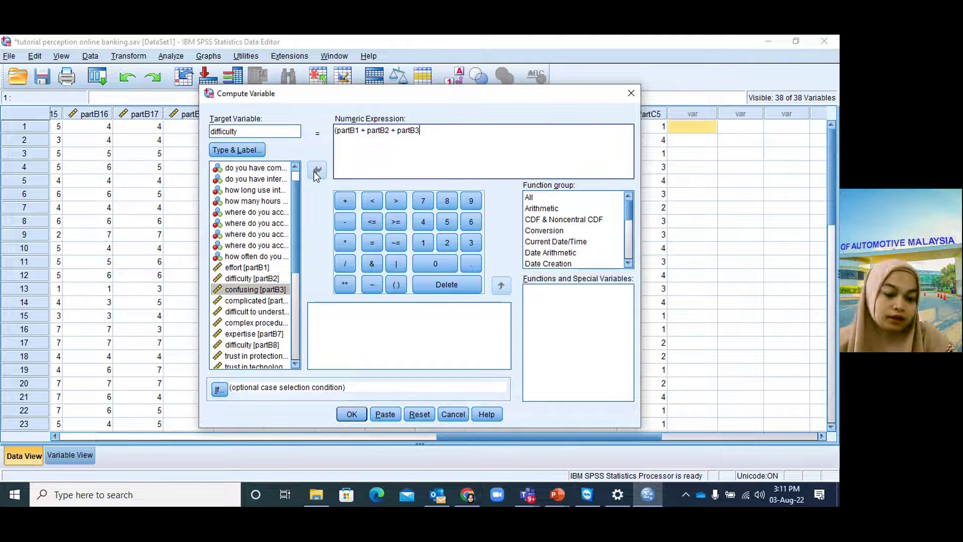
# - Continue the sum in the numeric expression with partB4 and partB5
pyautogui.click(344, 200)
pyautogui.click(257, 300)
pyautogui.click(317, 170)
pyautogui.click(344, 201)
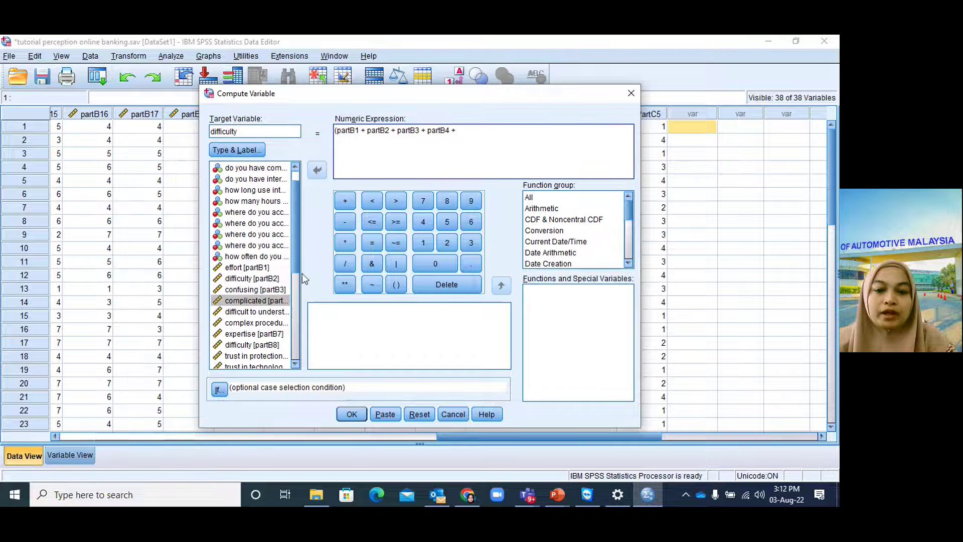
pyautogui.click(273, 312)
pyautogui.click(317, 170)
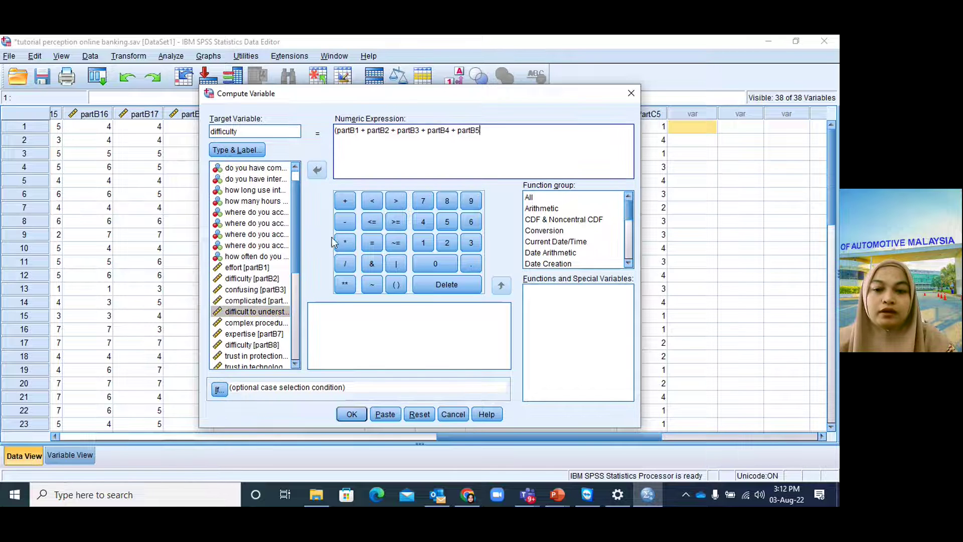
# - Complete the sum in the numeric expression by adding partB6, partB7 and partB8
pyautogui.click(345, 200)
pyautogui.click(275, 323)
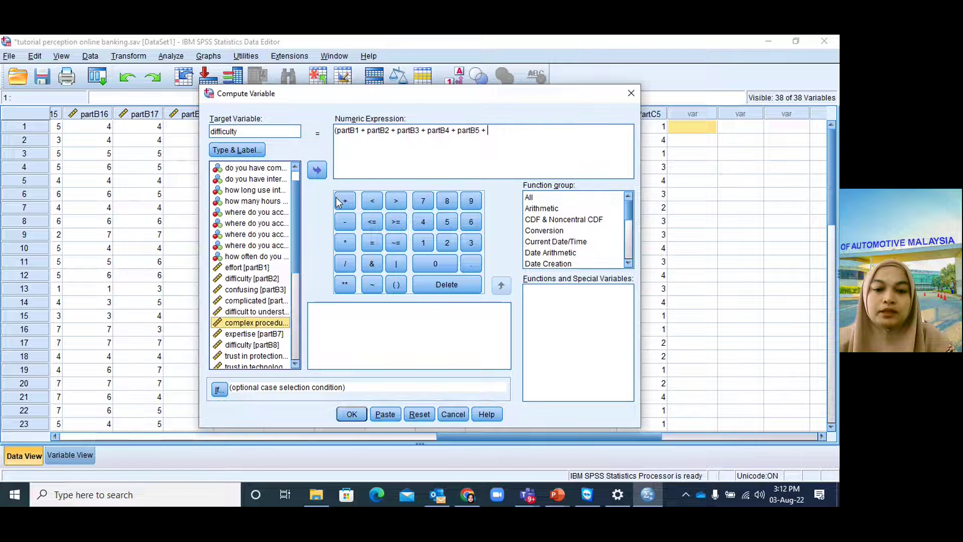
pyautogui.click(317, 170)
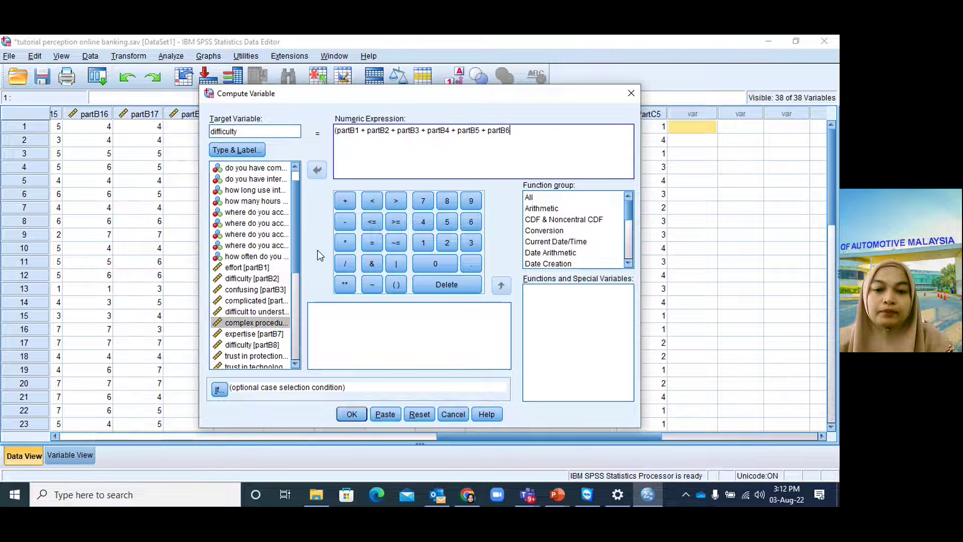
pyautogui.click(274, 333)
pyautogui.click(317, 172)
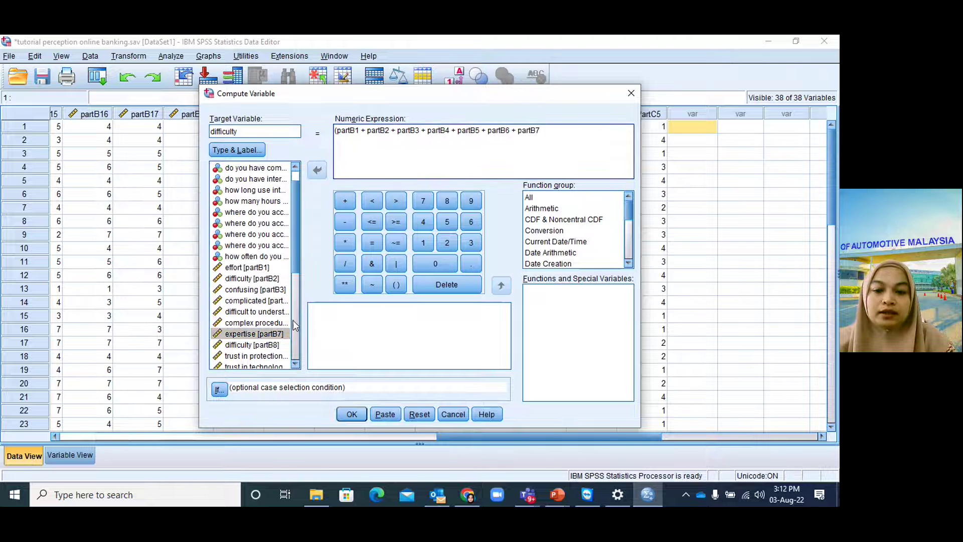
pyautogui.click(271, 346)
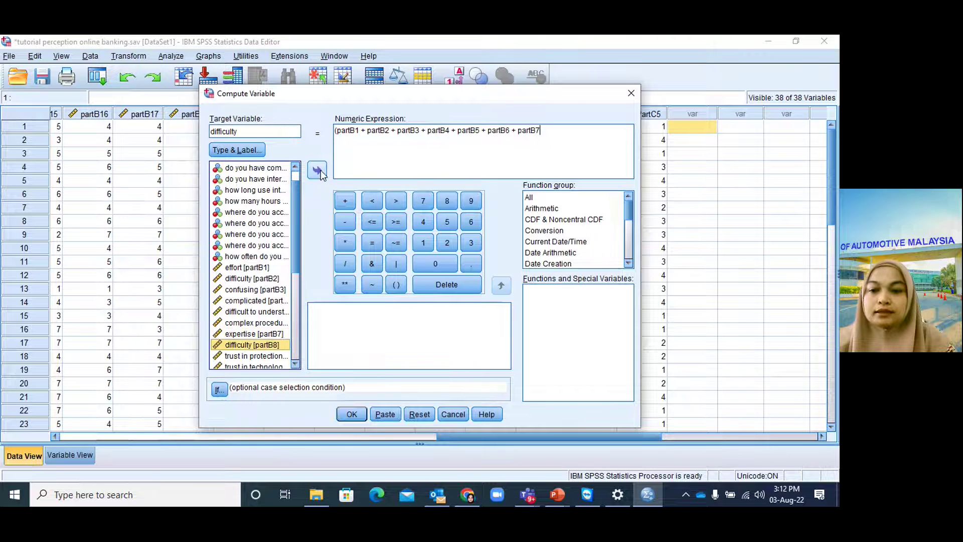
pyautogui.click(345, 201)
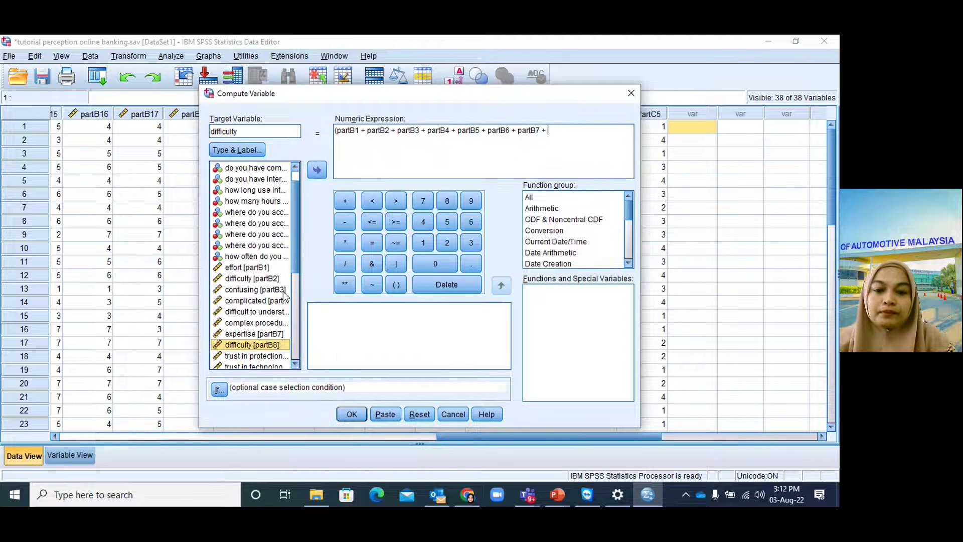
pyautogui.click(317, 169)
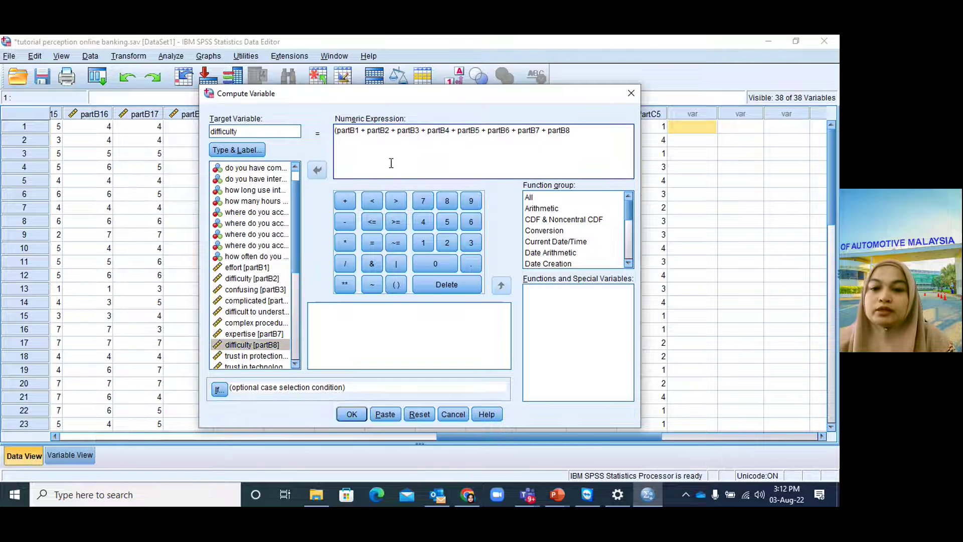
# - Close the parenthesis, divide the sum by 8 and compute the difficulty variable
pyautogui.write(')')
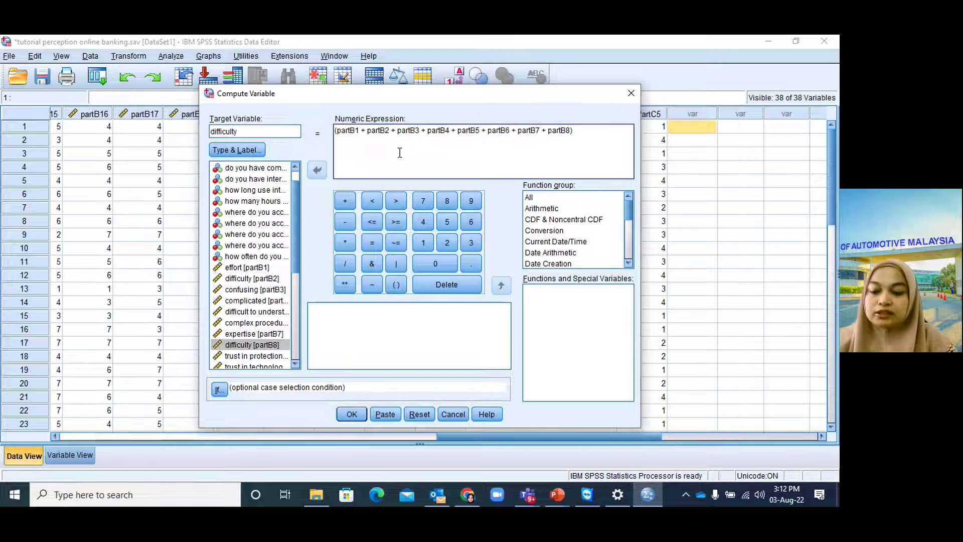
pyautogui.click(345, 264)
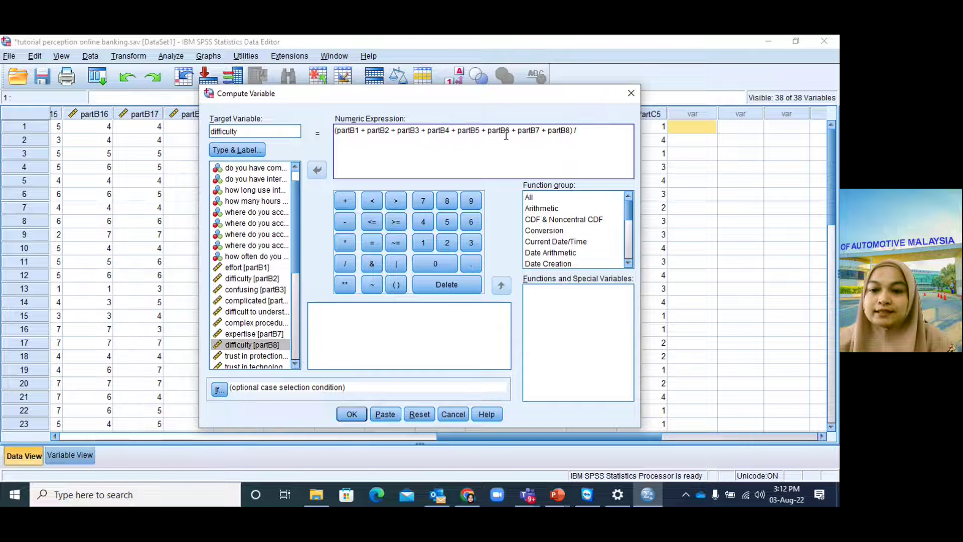
pyautogui.write('8')
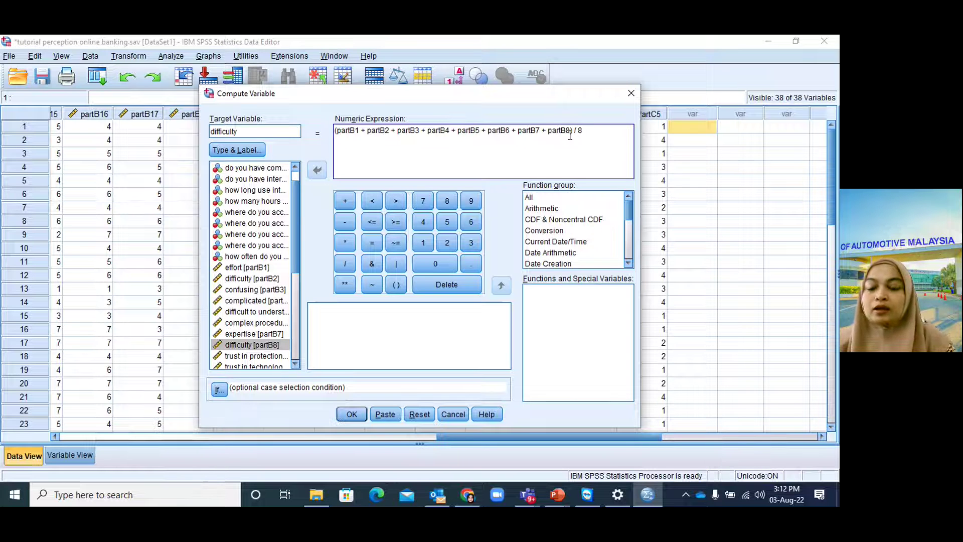
pyautogui.click(352, 414)
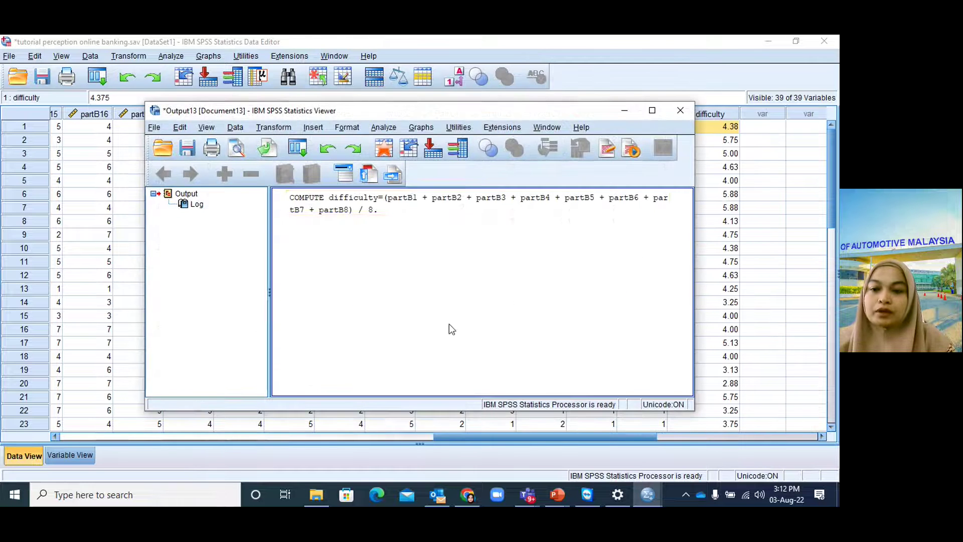
# - Minimize the output viewer and examine the computed values in the difficulty column for all cases
pyautogui.click(628, 112)
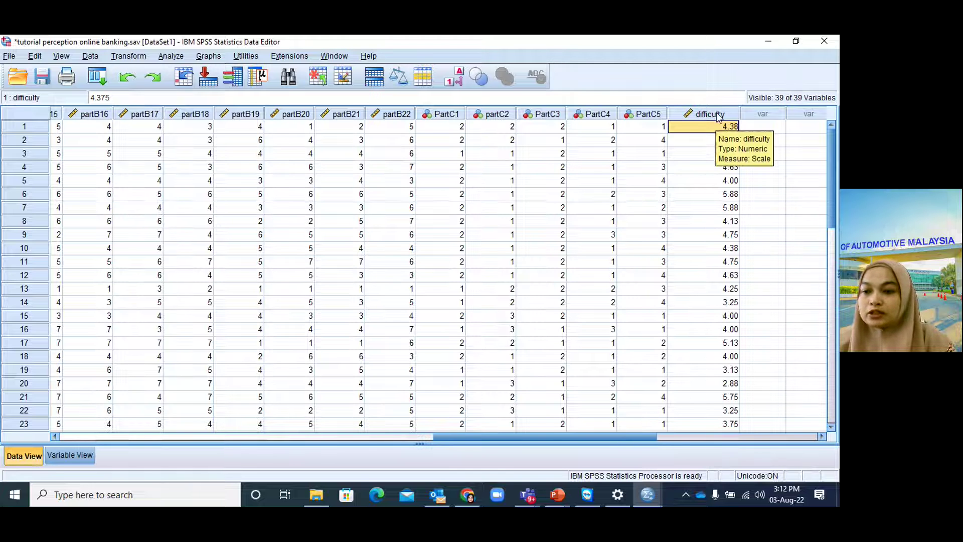
pyautogui.scroll(-6, 721, 227)
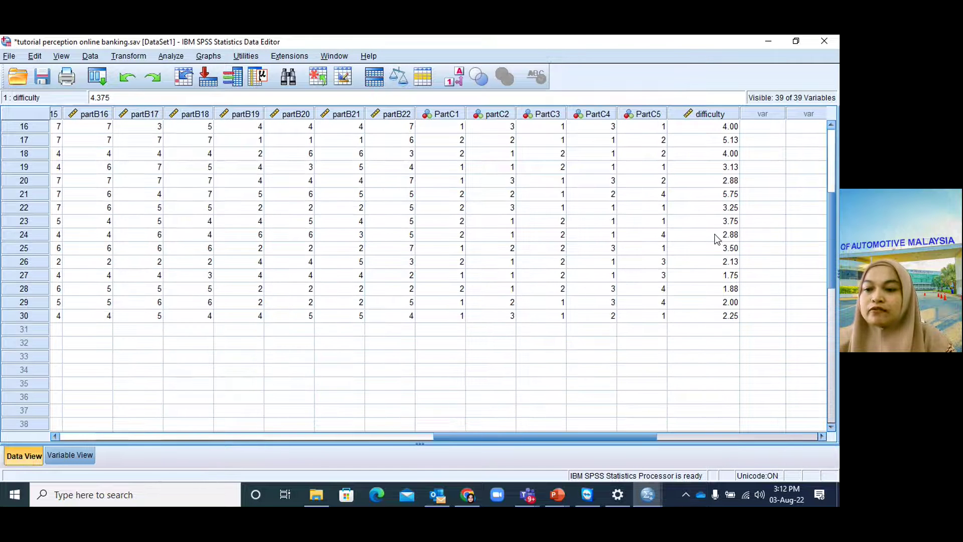
pyautogui.scroll(6, 716, 236)
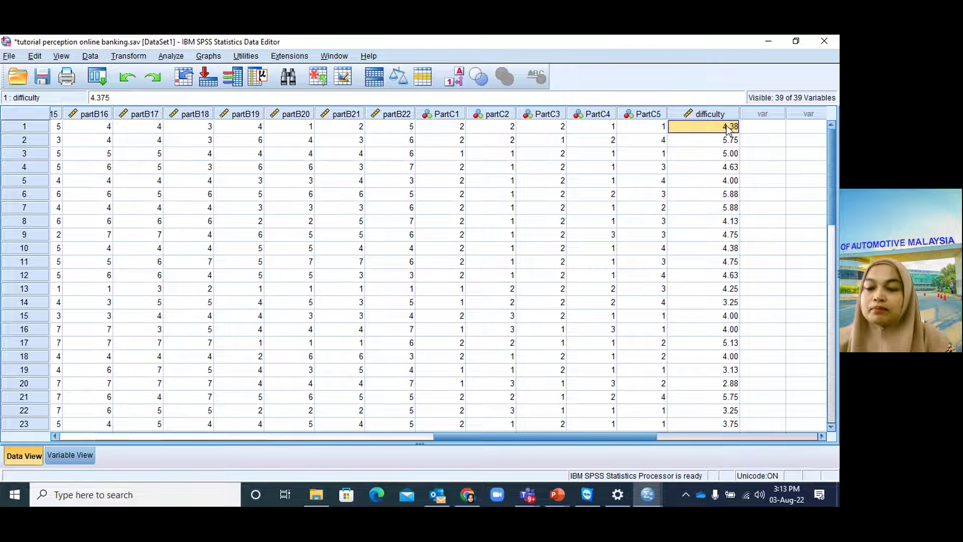
pyautogui.scroll(-5, 728, 206)
pyautogui.scroll(5, 725, 230)
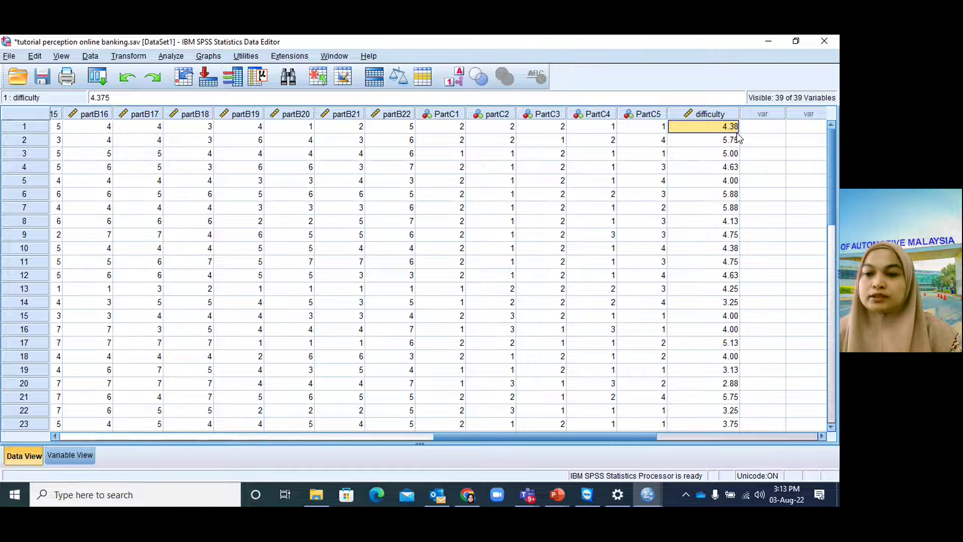
# - Start another variable computation with target variable trust and clear the previous expression except for its opening parenthesis
pyautogui.click(144, 57)
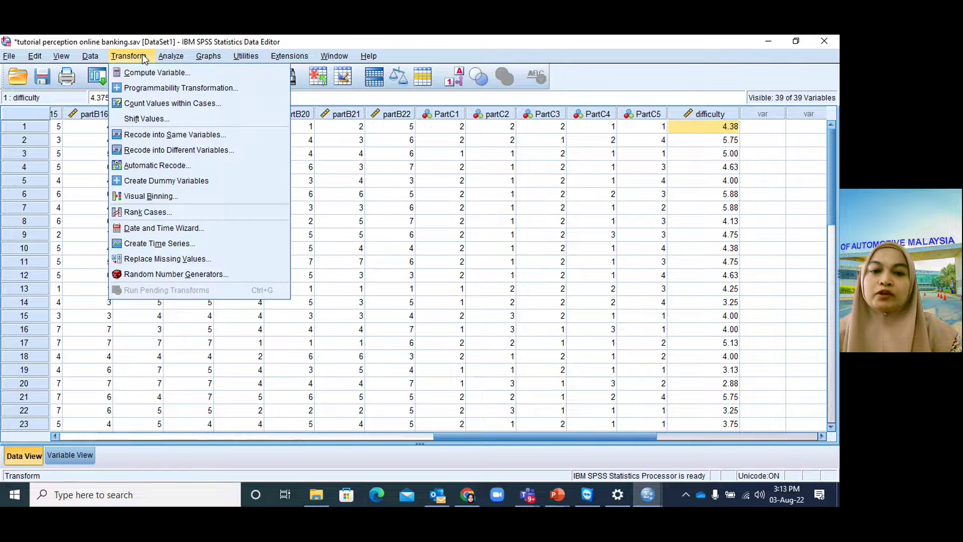
pyautogui.click(147, 74)
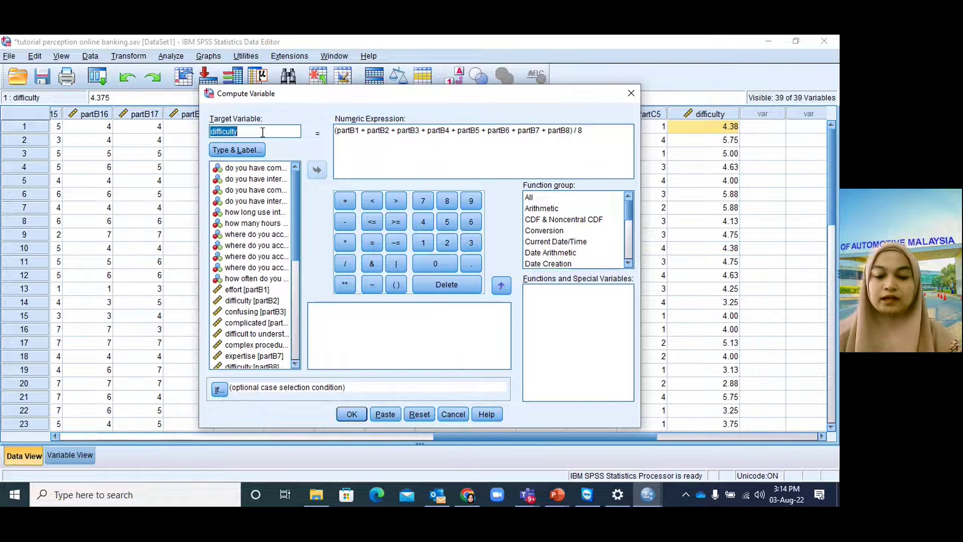
pyautogui.write('trust')
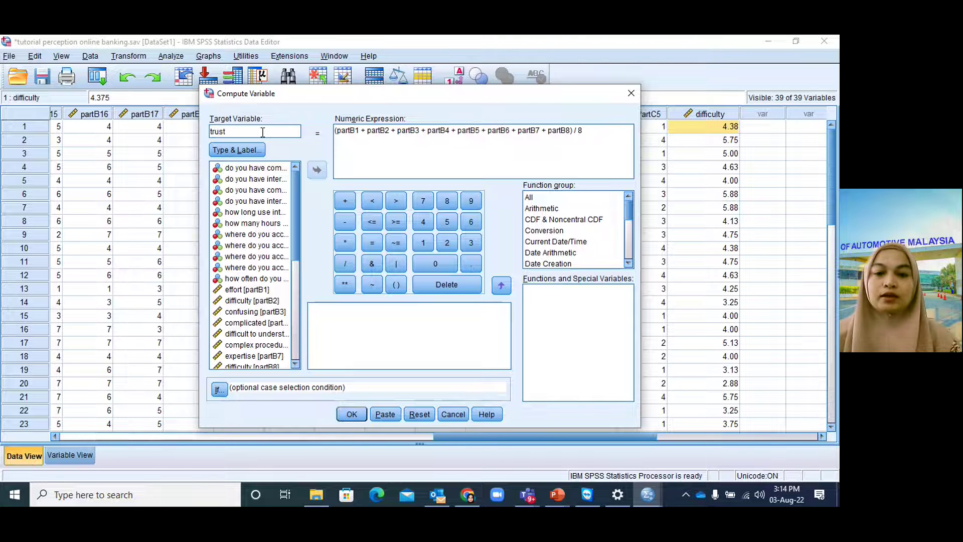
pyautogui.moveTo(583, 130); pyautogui.dragTo(338, 130)
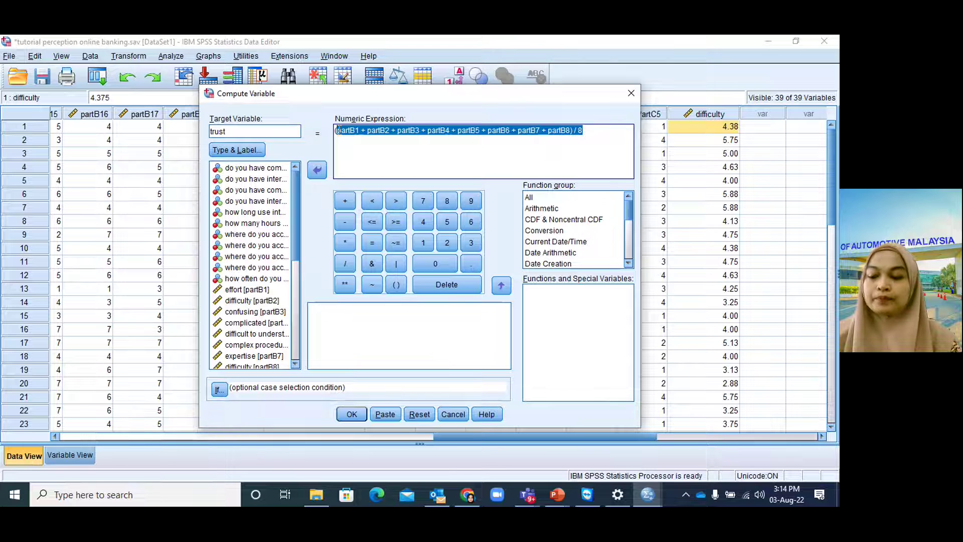
pyautogui.press('BackSpace')
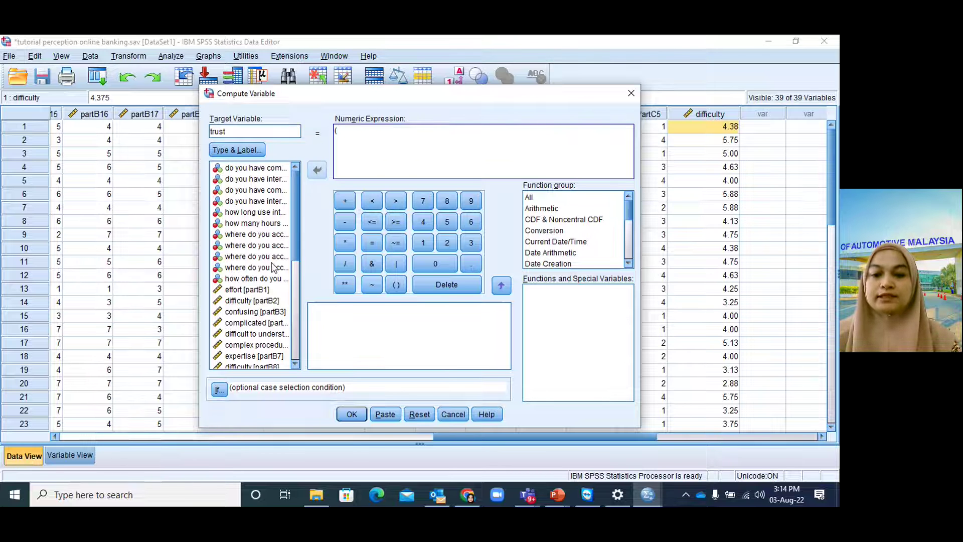
# - Build the parenthesized sum of partB9, partB10 and partB11 in the trust variable's numeric expression
pyautogui.scroll(-3, 271, 259)
pyautogui.scroll(-4, 271, 260)
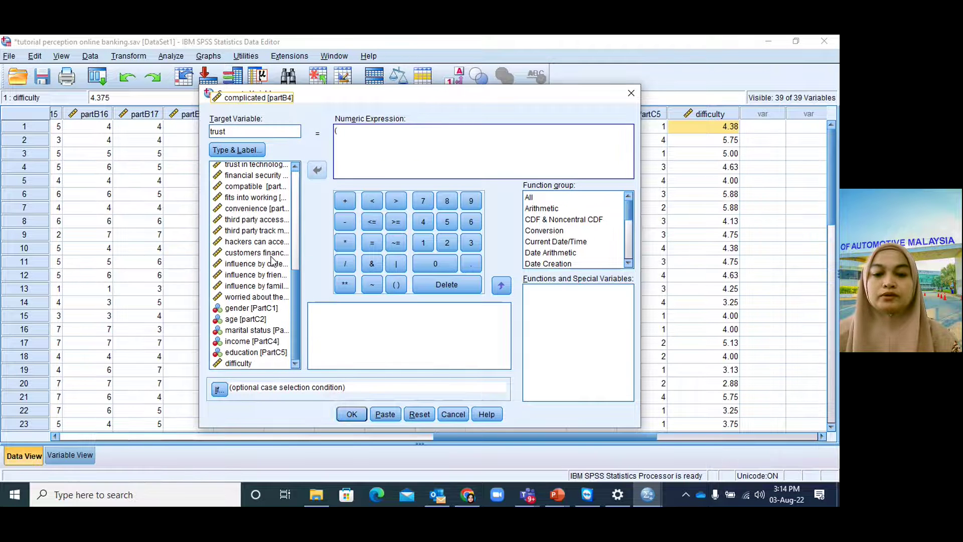
pyautogui.scroll(4, 271, 259)
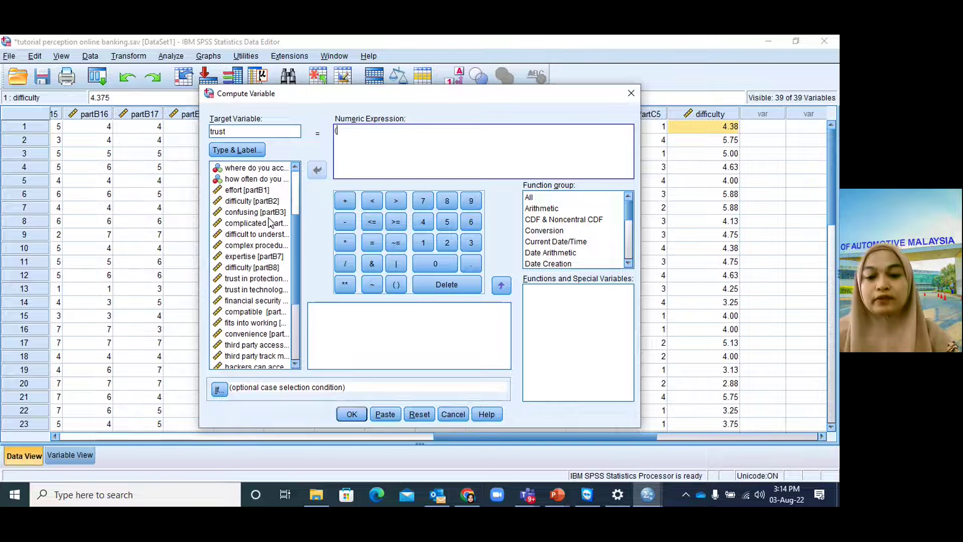
pyautogui.click(273, 281)
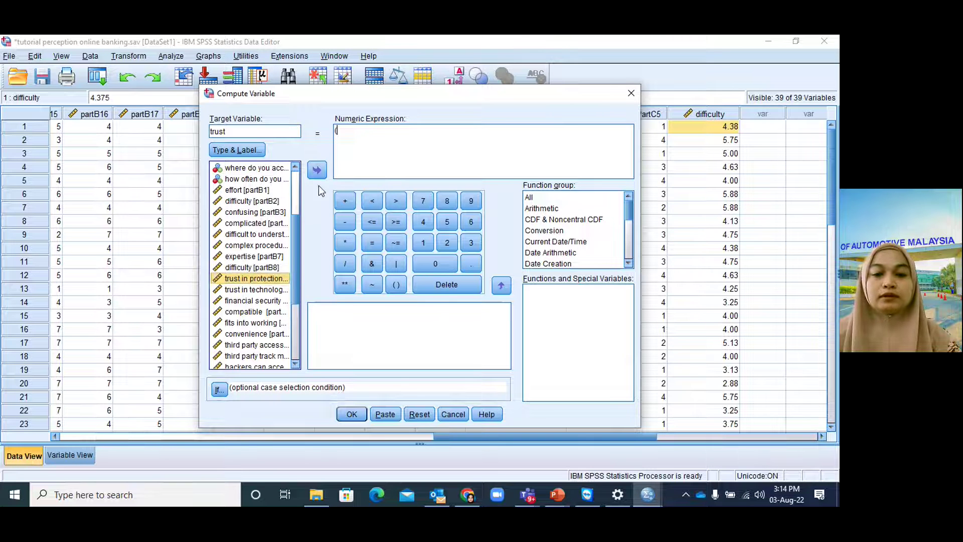
pyautogui.click(315, 171)
pyautogui.click(351, 206)
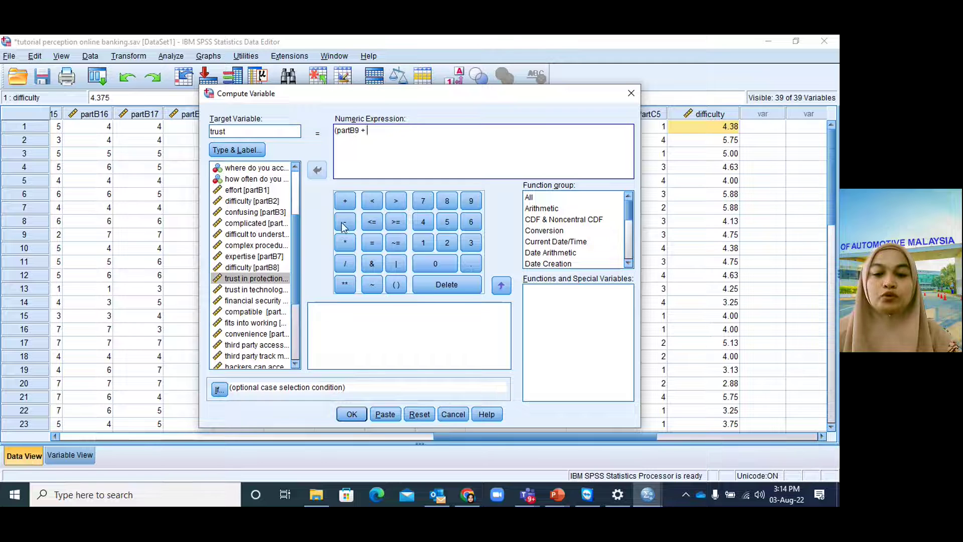
pyautogui.click(253, 289)
pyautogui.click(317, 171)
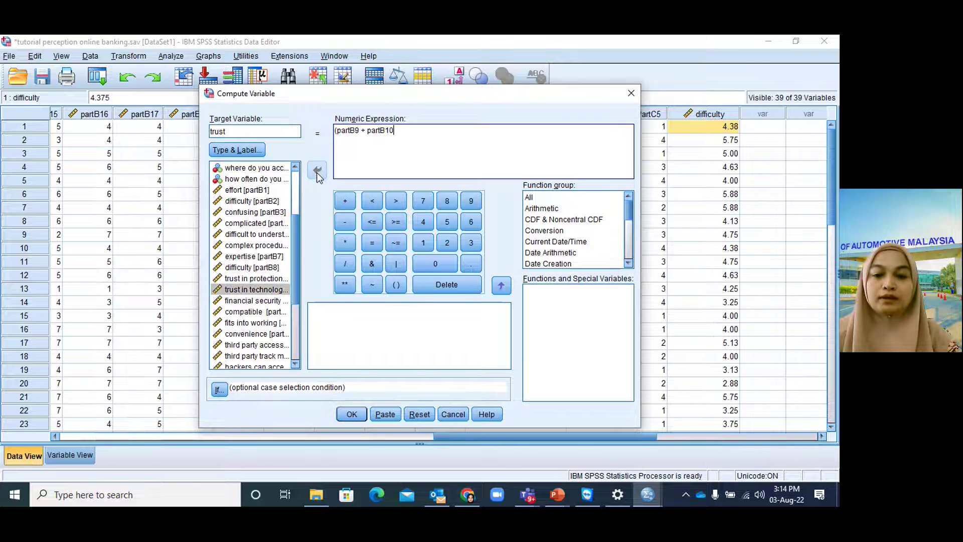
pyautogui.click(345, 201)
pyautogui.click(267, 301)
pyautogui.click(317, 171)
pyautogui.write(')')
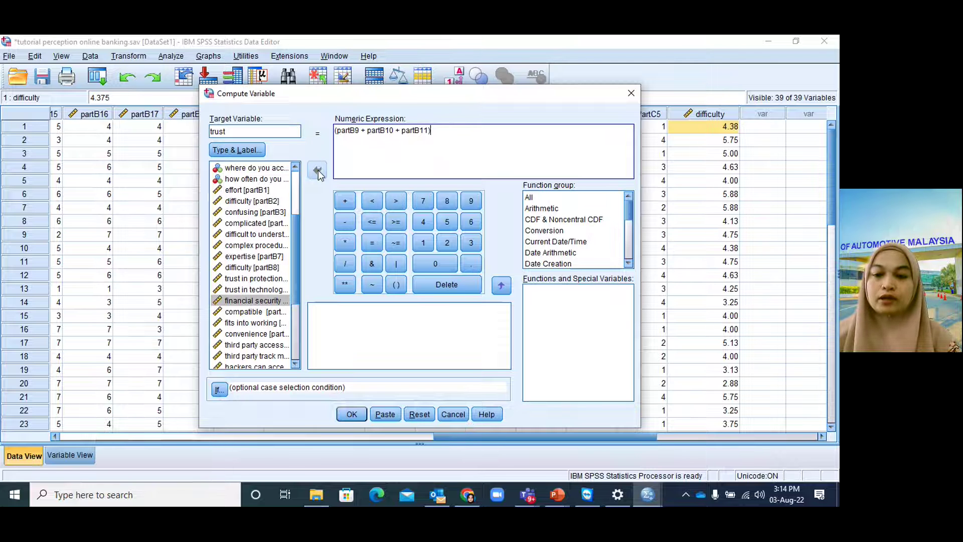
# - Divide the sum by 3 to compute the trust variable, and minimize the output viewer to view the new data column
pyautogui.click(344, 264)
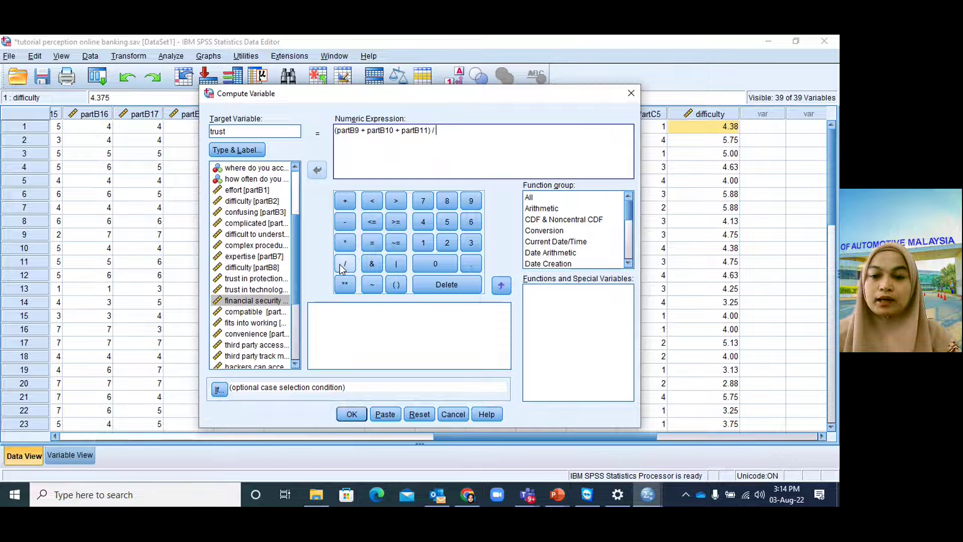
pyautogui.write('3')
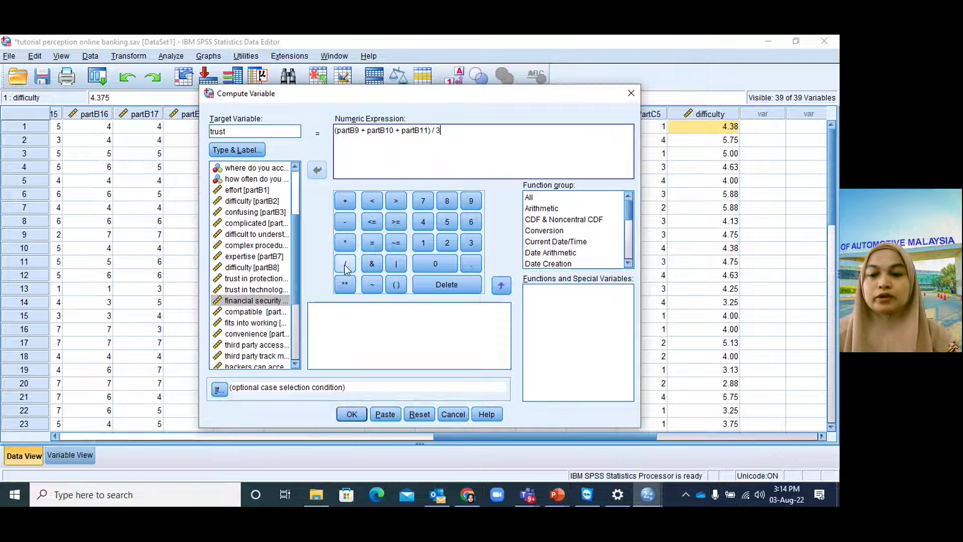
pyautogui.click(352, 415)
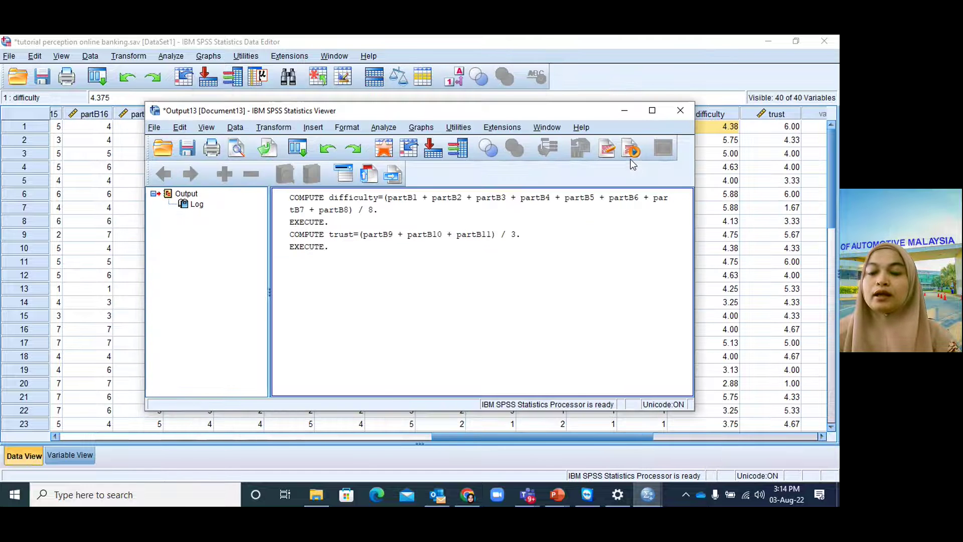
pyautogui.click(624, 110)
pyautogui.moveTo(598, 434); pyautogui.dragTo(661, 436)
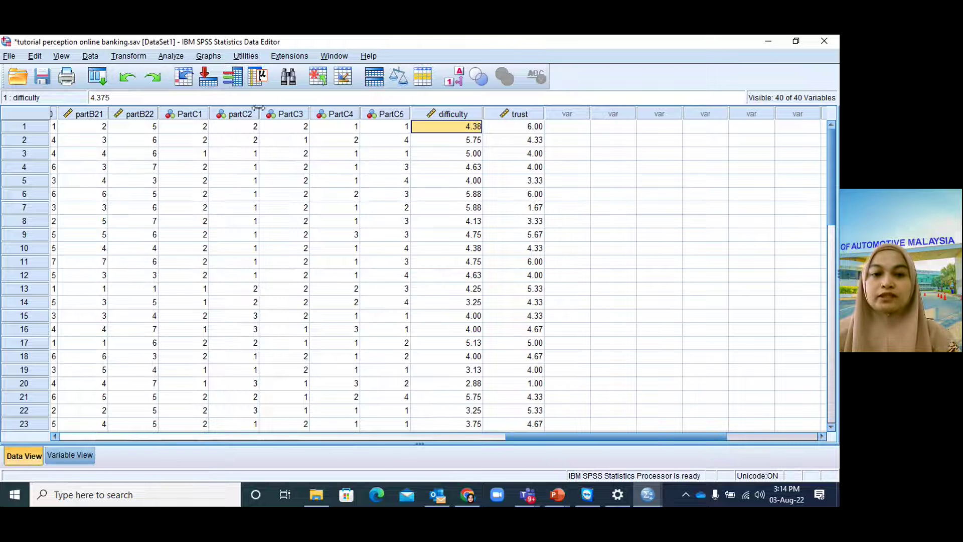
# - Start another variable computation with target variable convenience and clear the previous expression except for its opening parenthesis
pyautogui.click(132, 56)
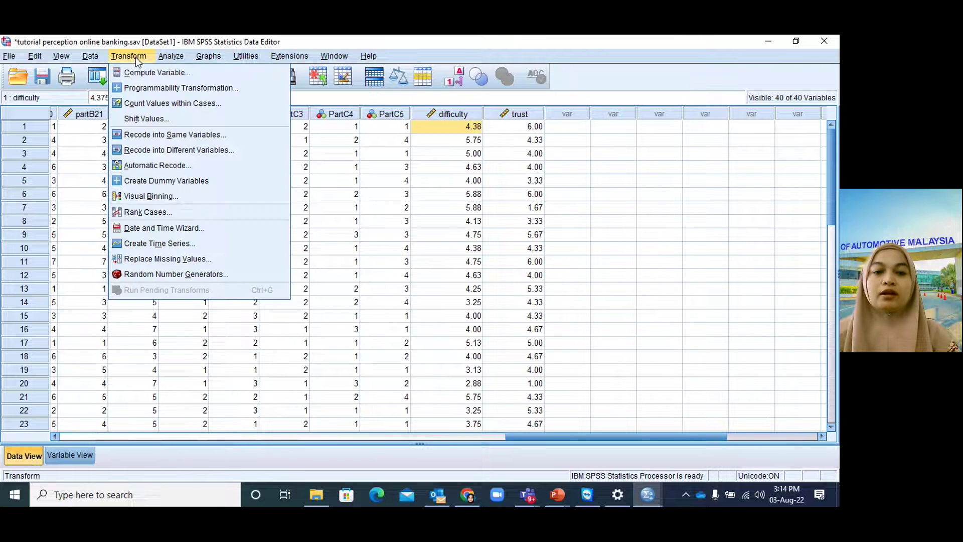
pyautogui.click(157, 71)
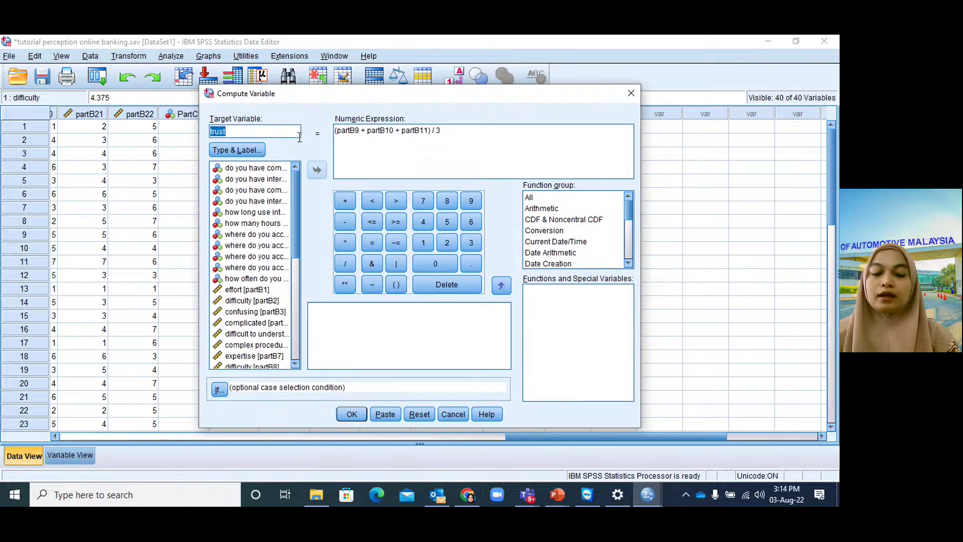
pyautogui.write('convenience')
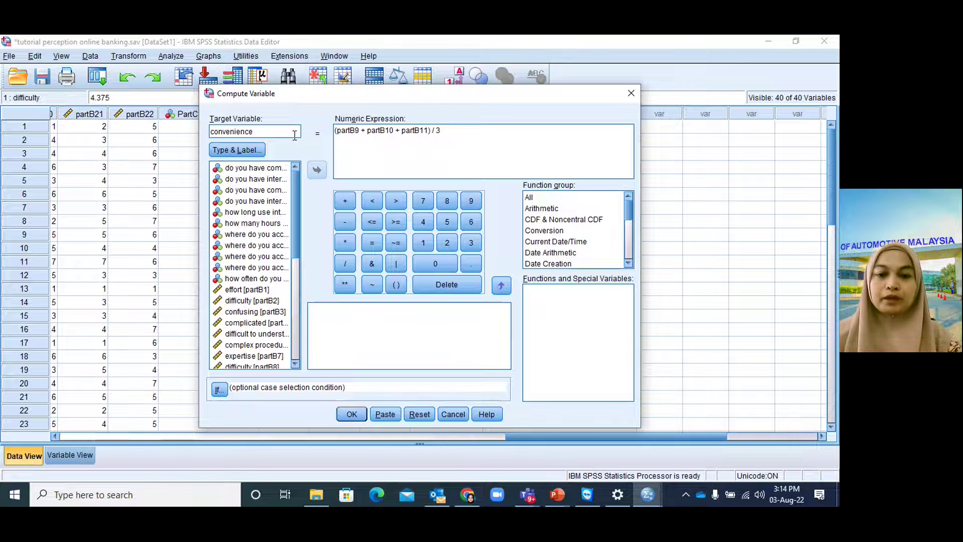
pyautogui.click(372, 139)
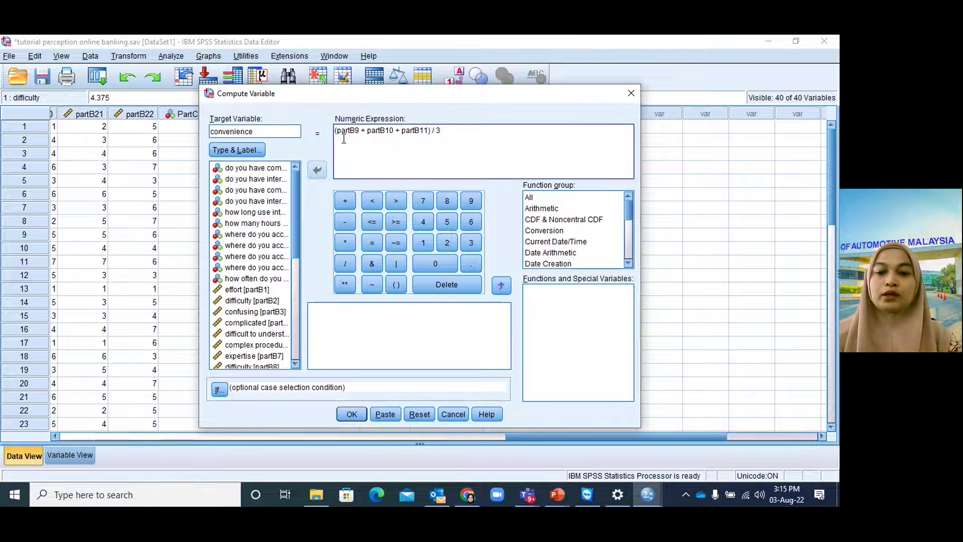
pyautogui.moveTo(440, 131); pyautogui.dragTo(338, 131)
pyautogui.press('Delete')
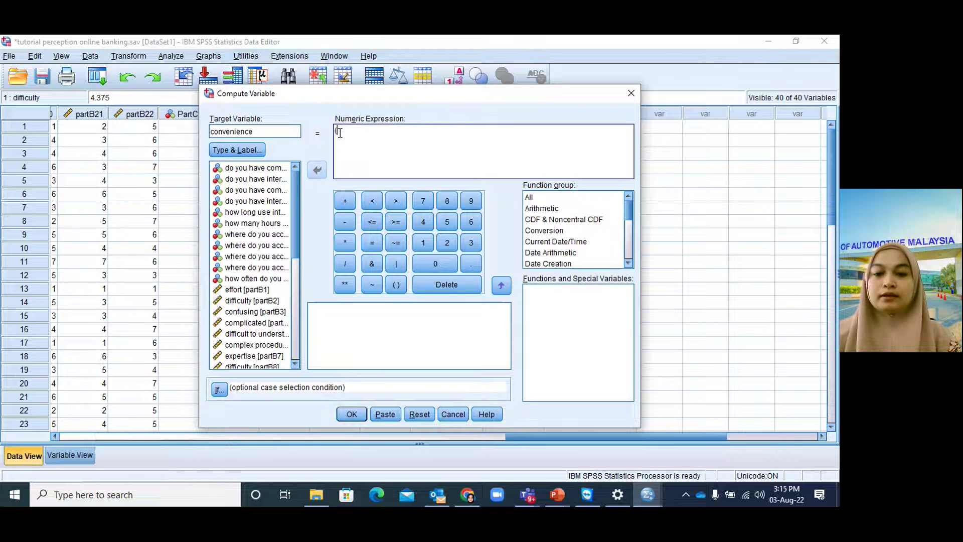
# - Build the parenthesized sum of partB12, partB13 and partB14 in the convenience variable's numeric expression
pyautogui.scroll(-2, 301, 255)
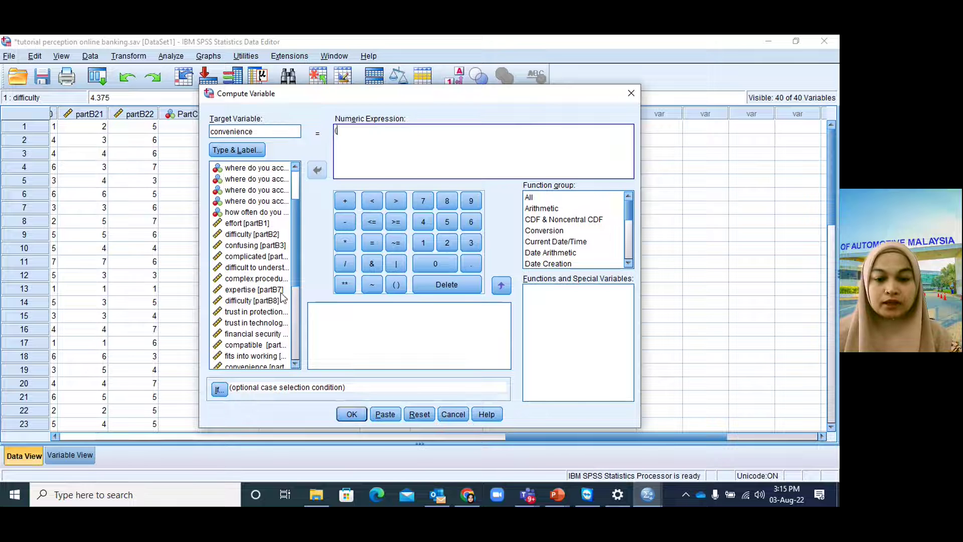
pyautogui.click(261, 345)
pyautogui.click(317, 171)
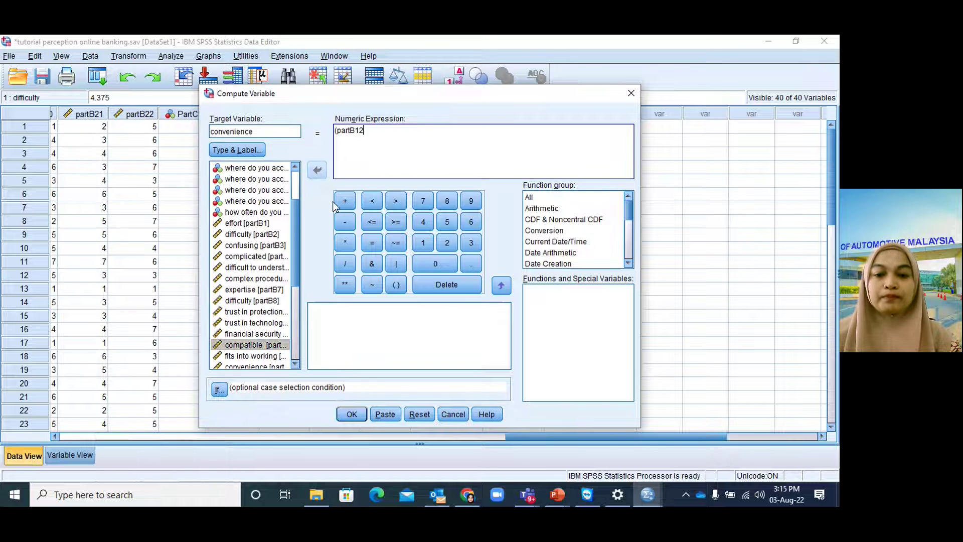
pyautogui.click(343, 203)
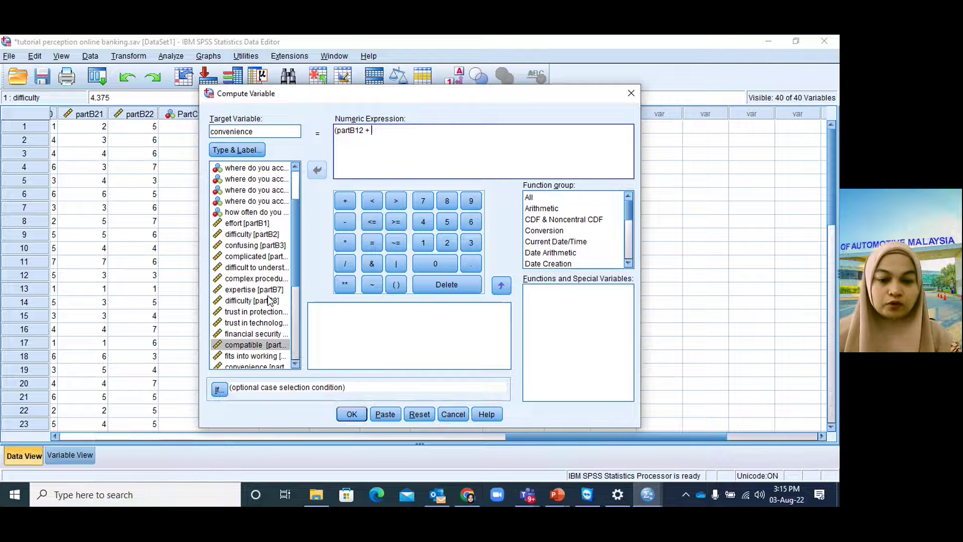
pyautogui.click(250, 356)
pyautogui.click(317, 170)
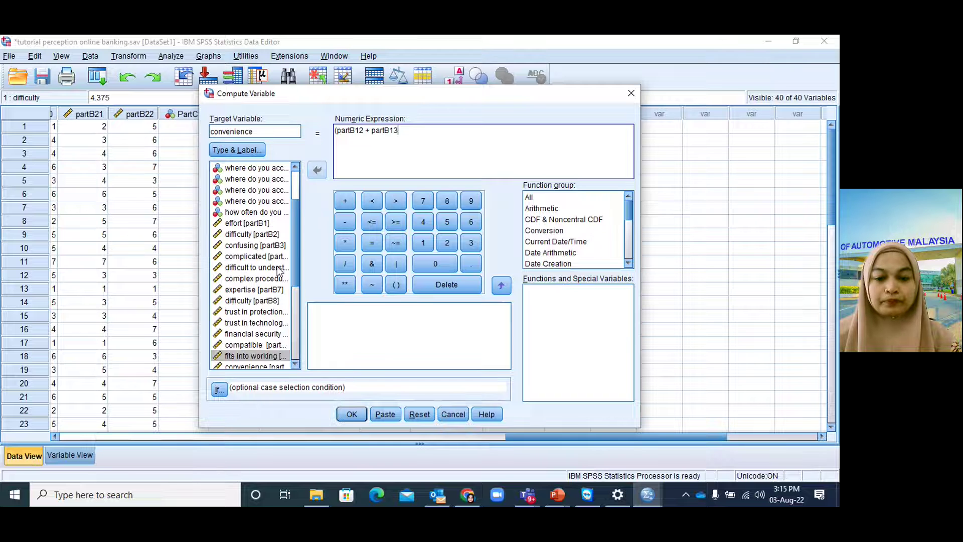
pyautogui.scroll(-1, 261, 286)
pyautogui.click(253, 334)
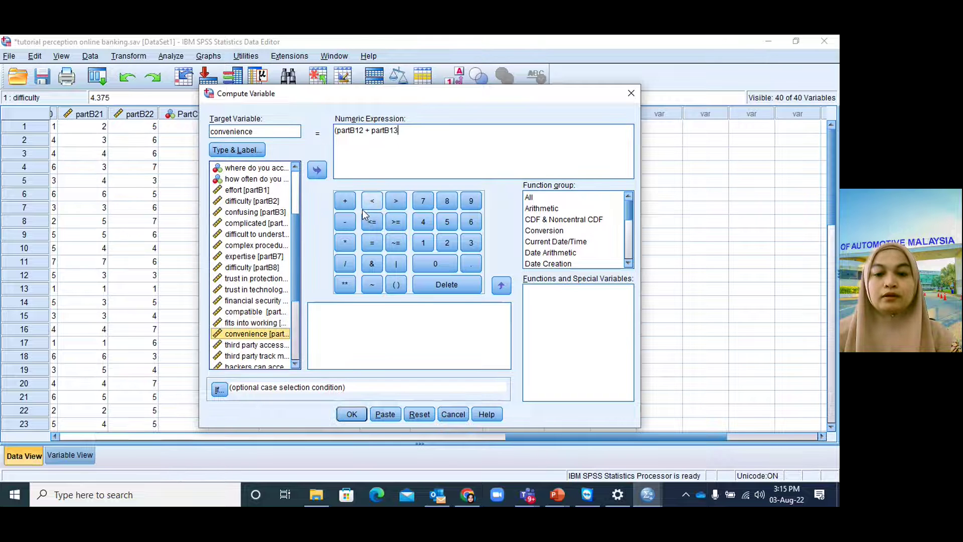
pyautogui.click(345, 201)
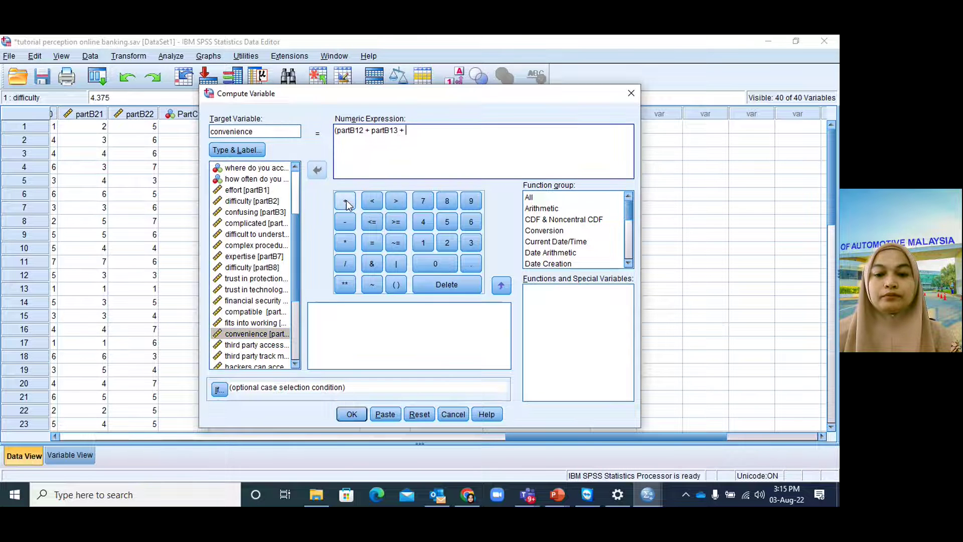
pyautogui.click(266, 334)
pyautogui.click(317, 171)
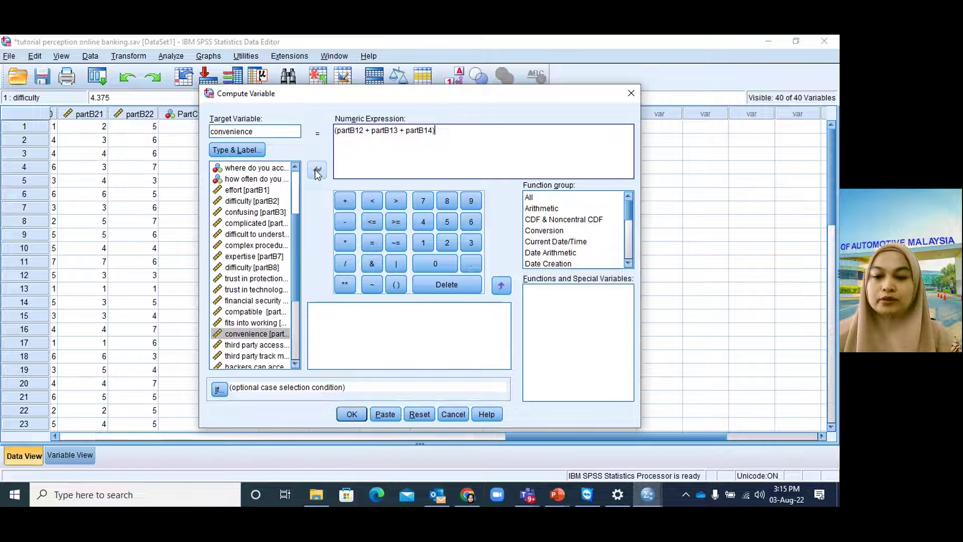
# - Divide the sum by 3 to compute the convenience variable, and minimize the output viewer
pyautogui.click(345, 263)
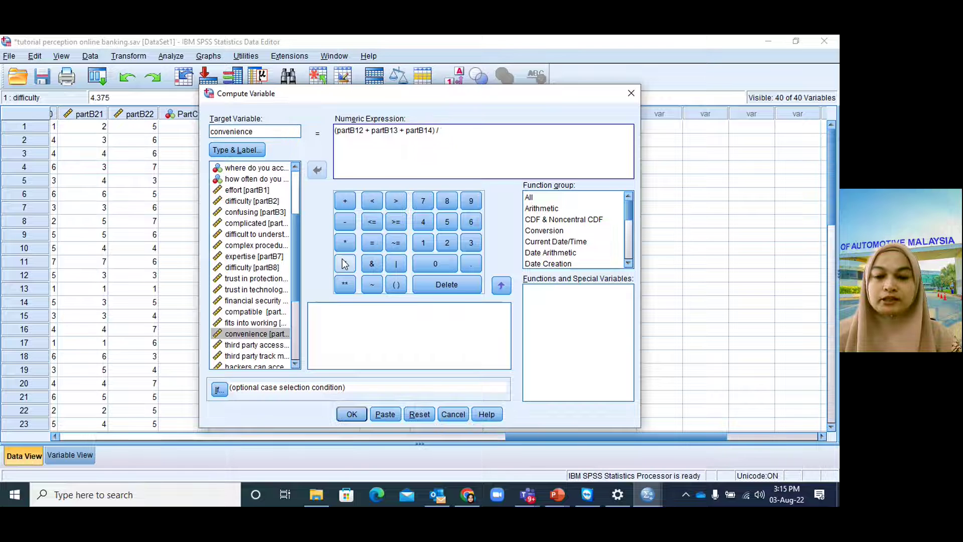
pyautogui.write('3')
pyautogui.click(351, 414)
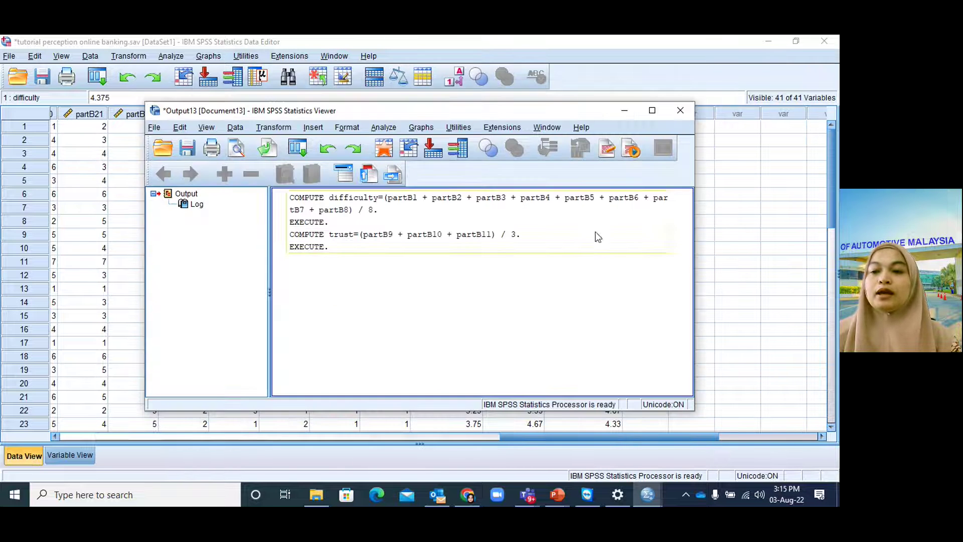
pyautogui.click(623, 112)
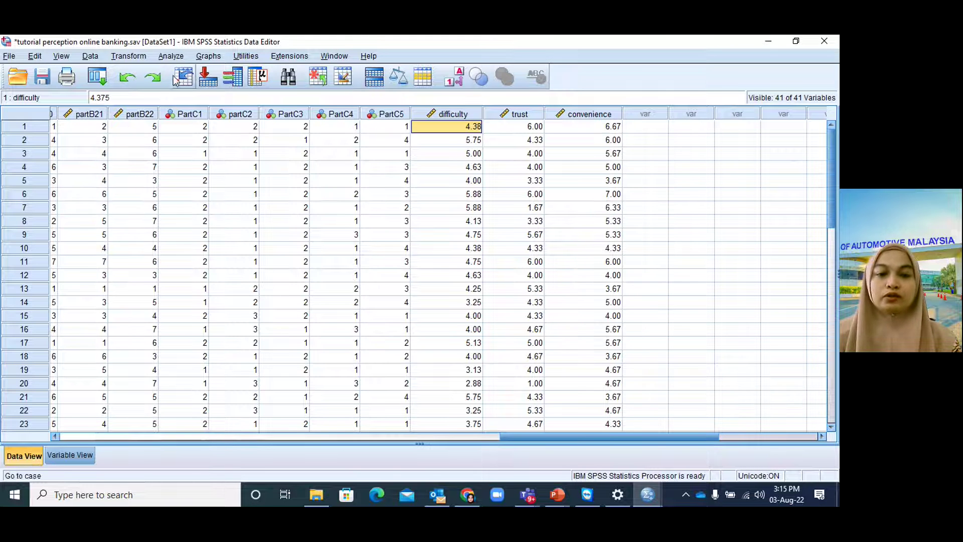
# - Start another variable computation with target variable security, keeping only the opening parenthesis of the previous expression
pyautogui.click(143, 56)
pyautogui.click(153, 73)
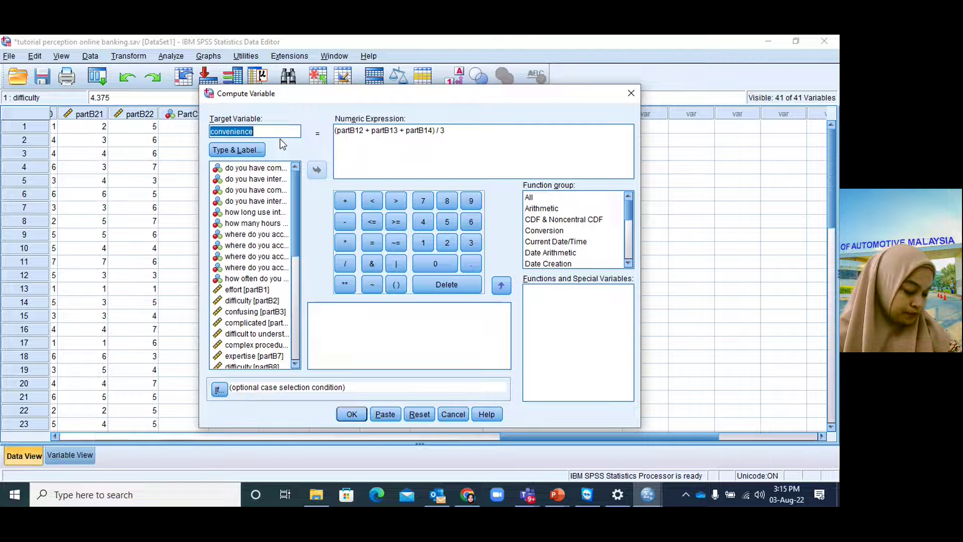
pyautogui.write('security')
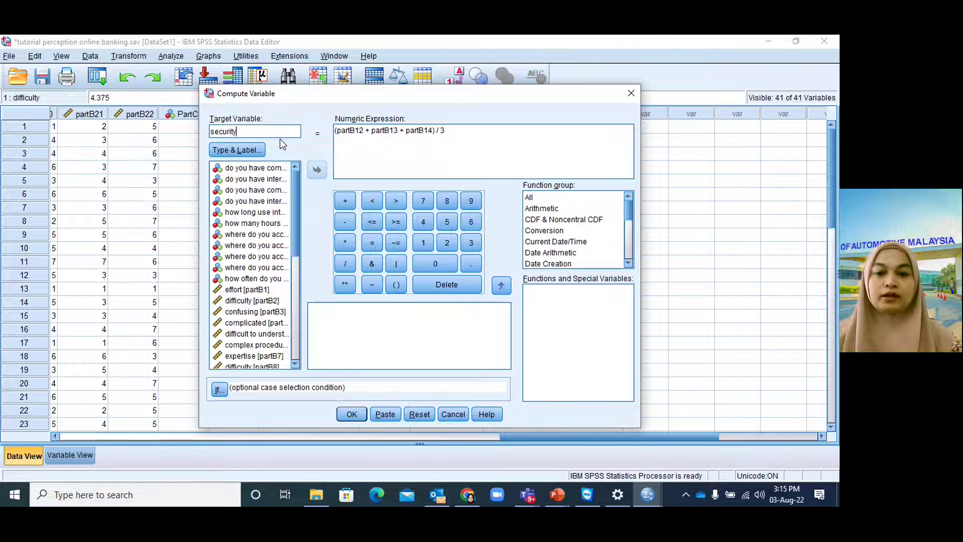
pyautogui.click(365, 132)
pyautogui.moveTo(461, 131); pyautogui.dragTo(337, 131)
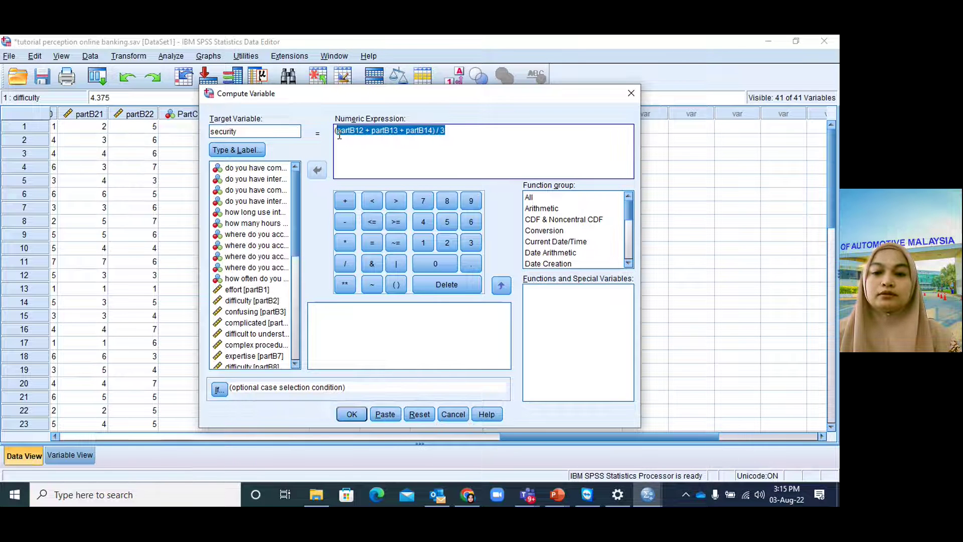
pyautogui.press('BackSpace')
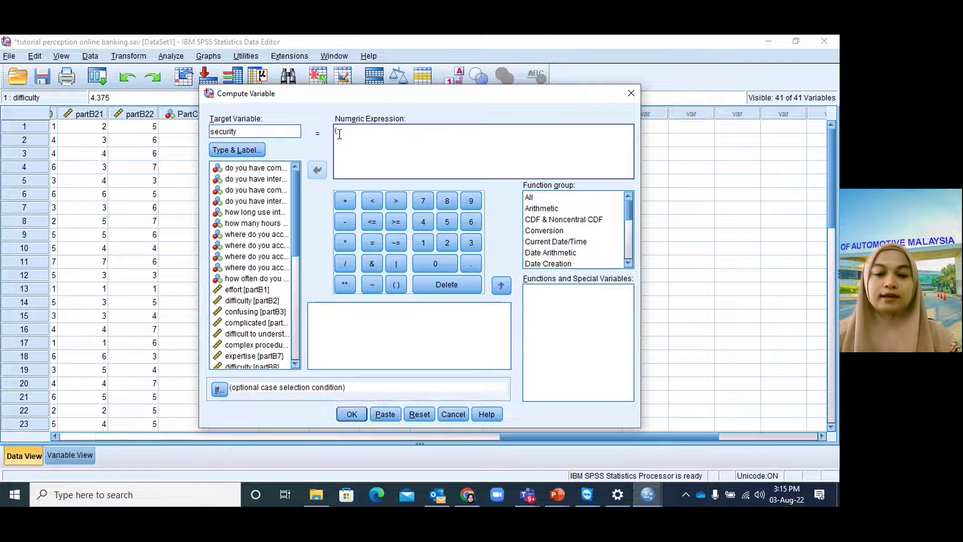
# - Add partB15 and partB16, each followed by a plus sign, after the opening parenthesis in the security variable's numeric expression
pyautogui.scroll(-3, 264, 279)
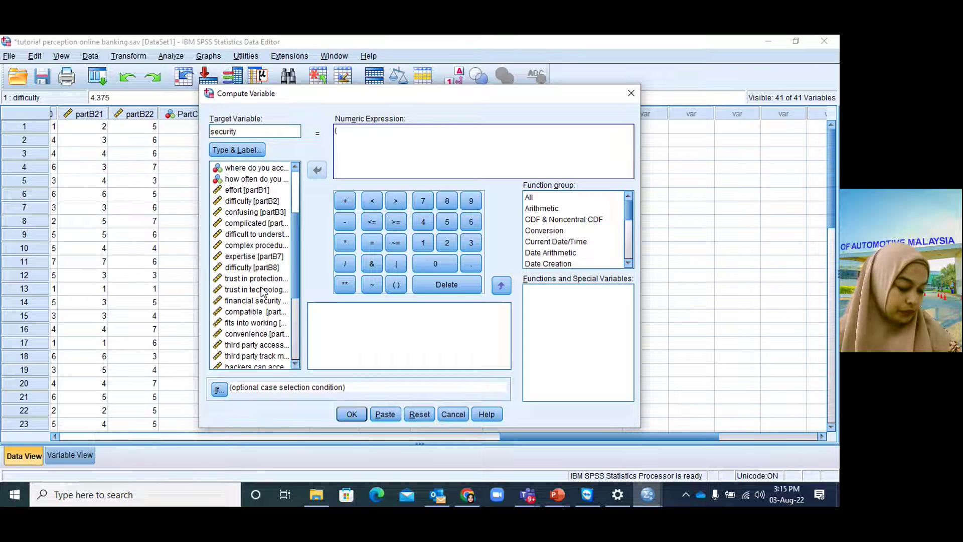
pyautogui.click(283, 260)
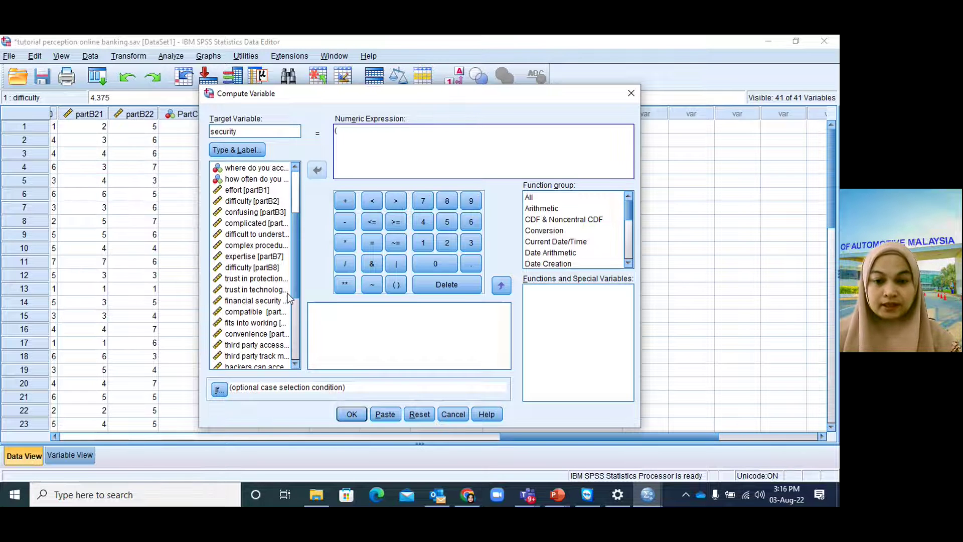
pyautogui.click(263, 335)
pyautogui.scroll(-2, 263, 339)
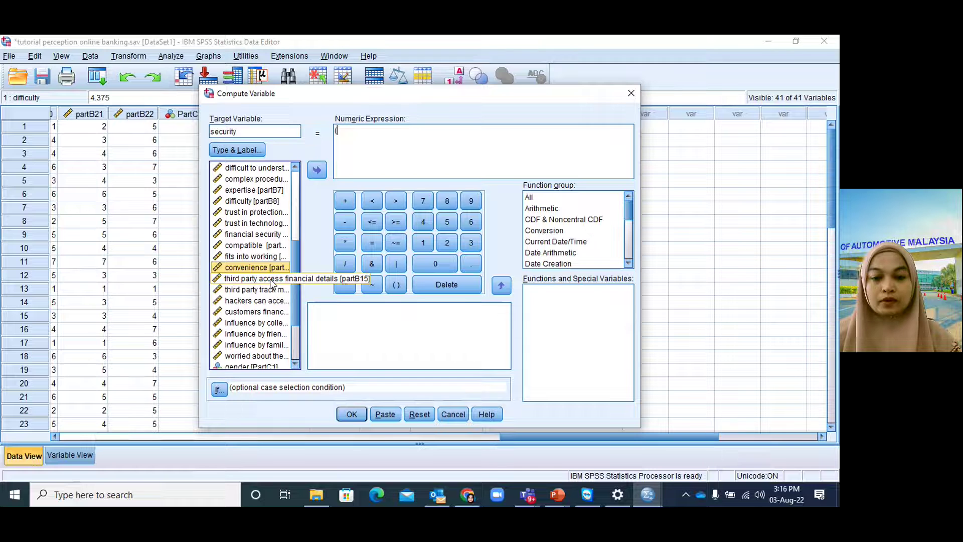
pyautogui.click(271, 282)
pyautogui.click(316, 170)
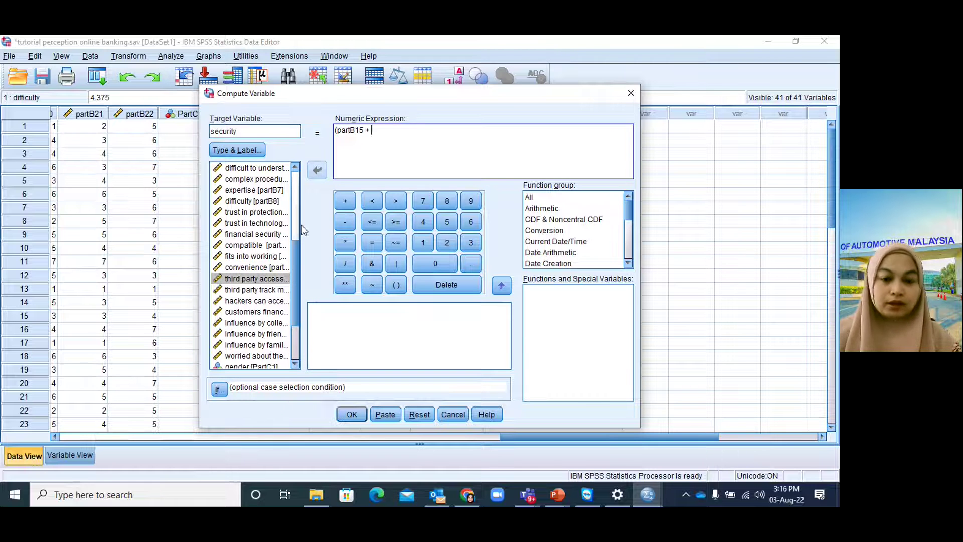
pyautogui.click(251, 291)
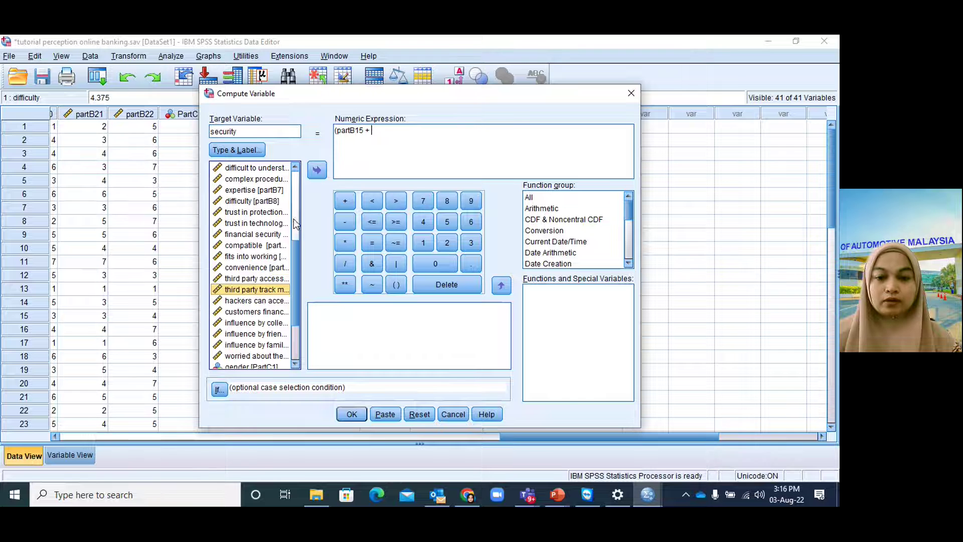
pyautogui.click(317, 171)
pyautogui.click(341, 201)
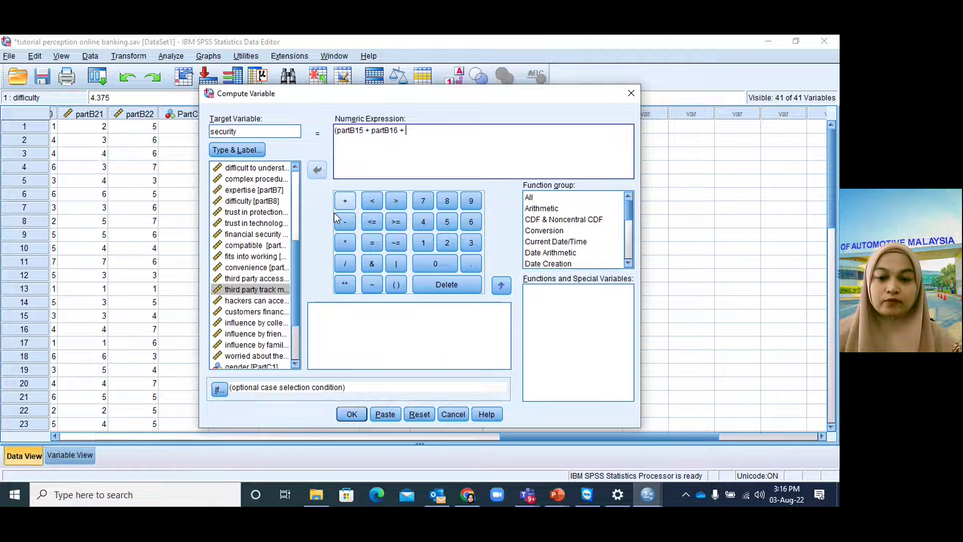
# - Extend the security expression with partB17, partB18 and partB22 to finish the parenthesized sum
pyautogui.click(251, 301)
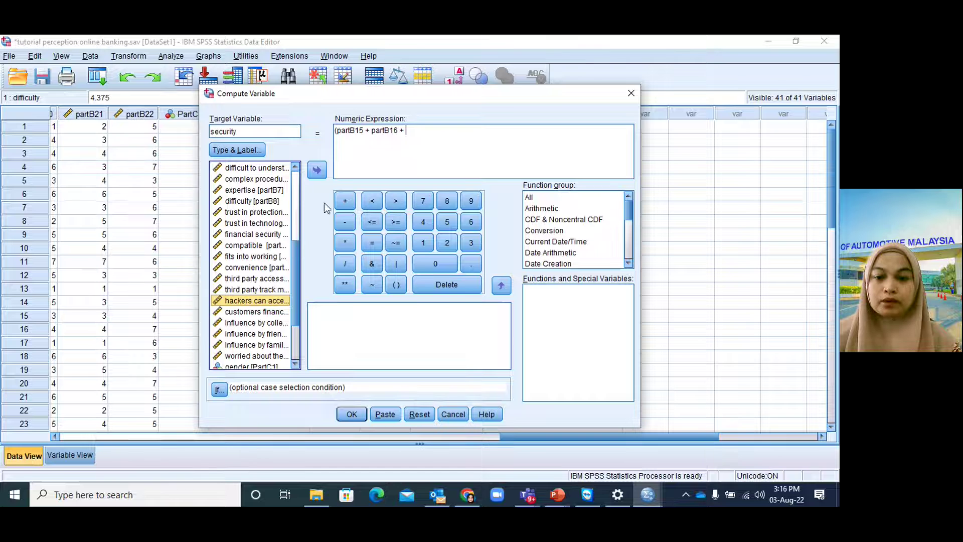
pyautogui.click(342, 201)
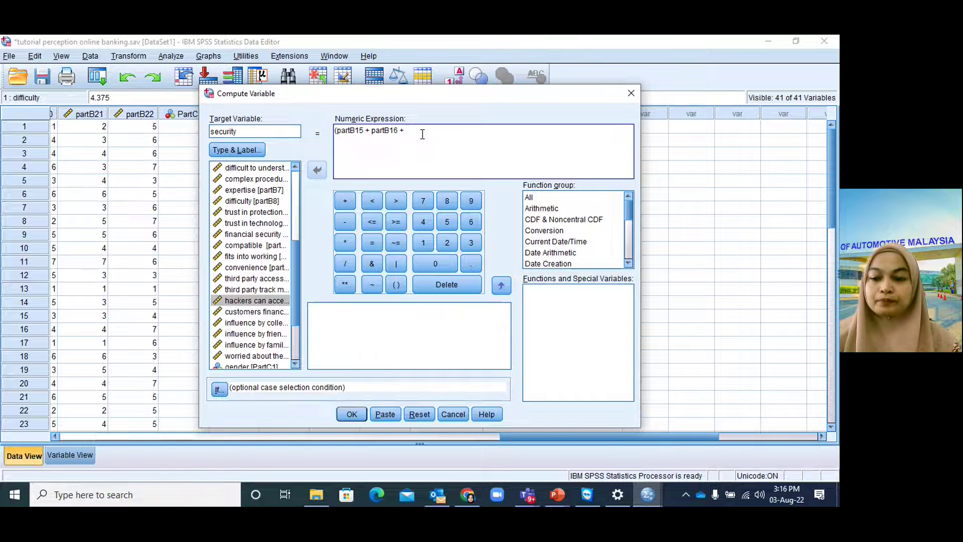
pyautogui.click(271, 301)
pyautogui.click(318, 170)
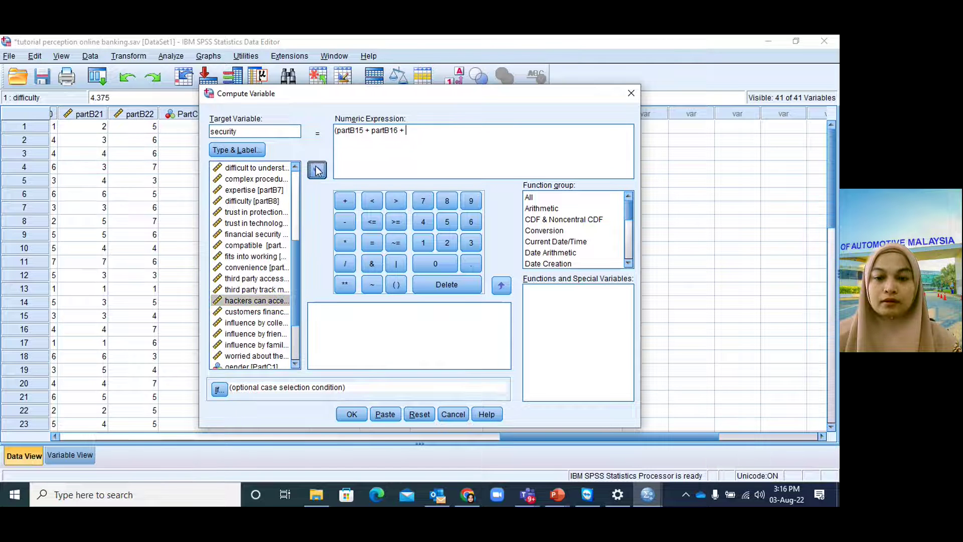
pyautogui.click(344, 200)
pyautogui.click(277, 312)
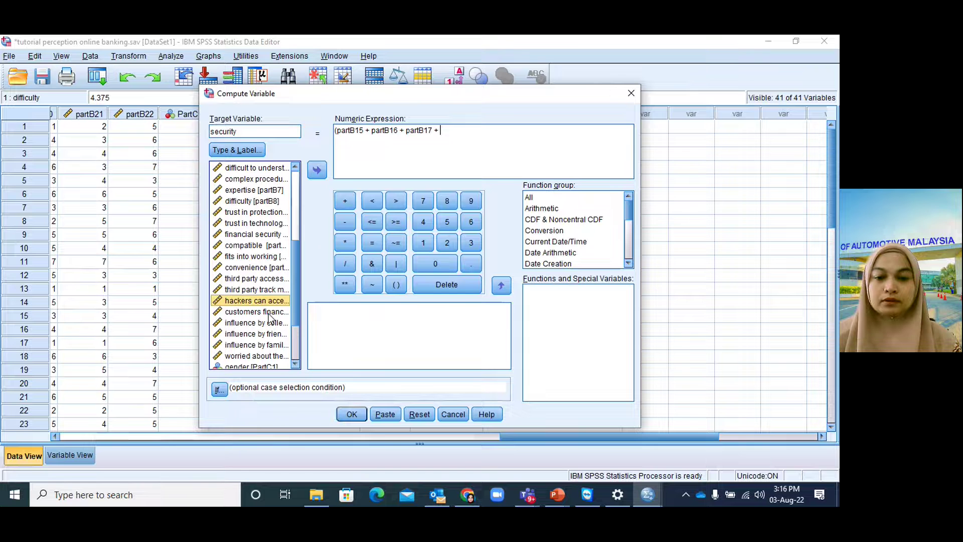
pyautogui.click(317, 171)
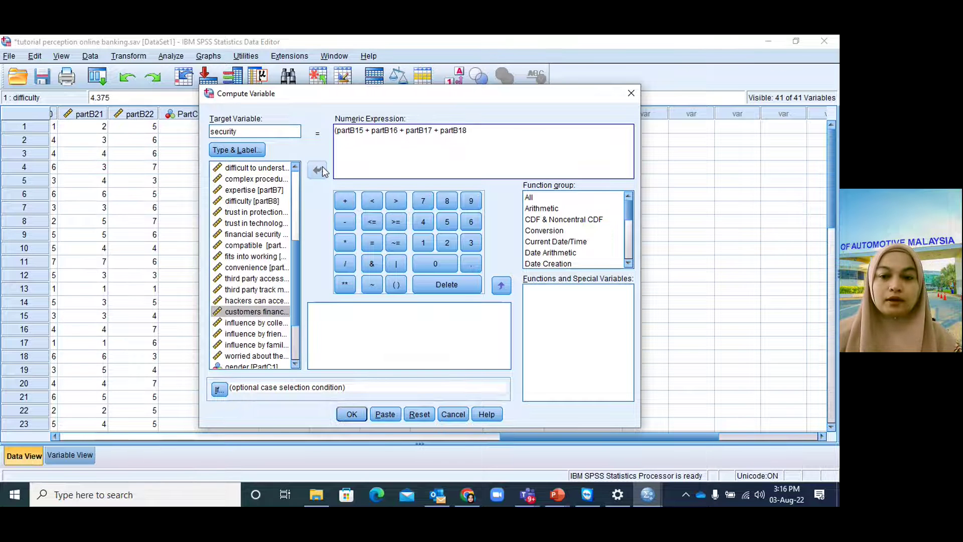
pyautogui.click(265, 356)
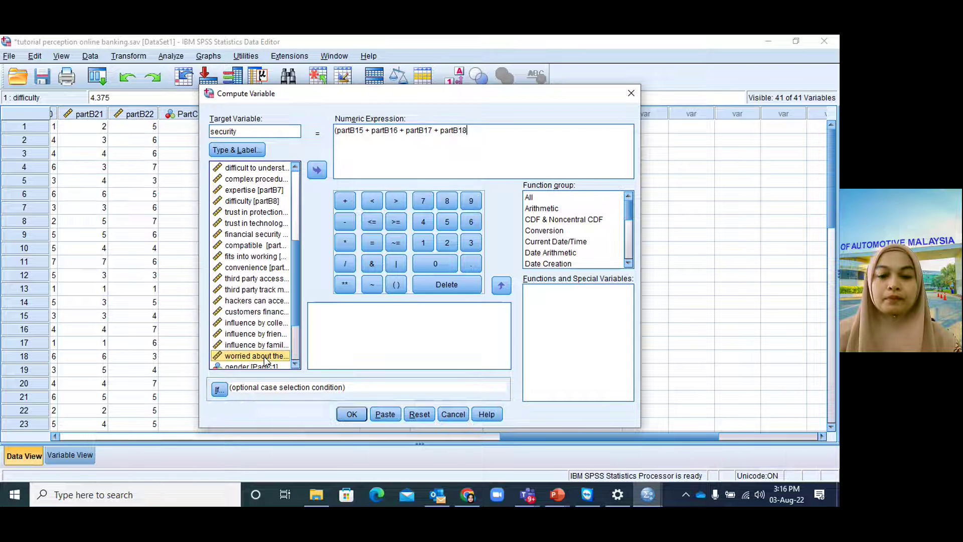
pyautogui.click(346, 201)
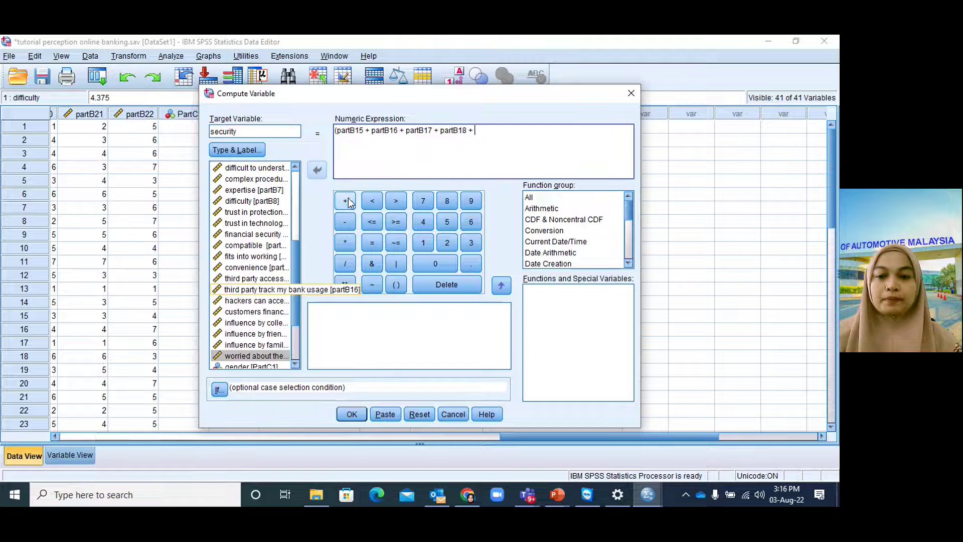
pyautogui.click(265, 356)
pyautogui.click(315, 171)
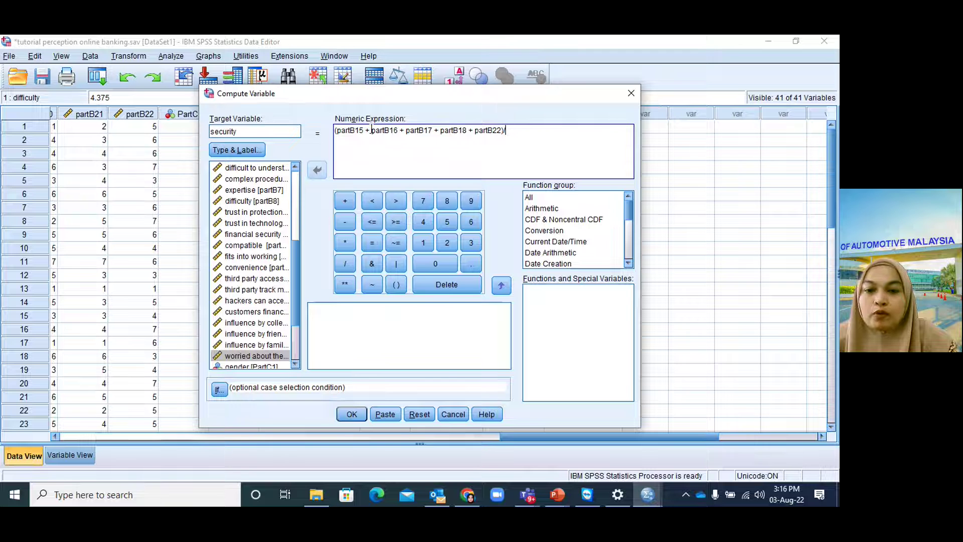
# - Divide the sum by 5 to compute the security variable, and minimize the output viewer
pyautogui.write('/5')
pyautogui.click(352, 414)
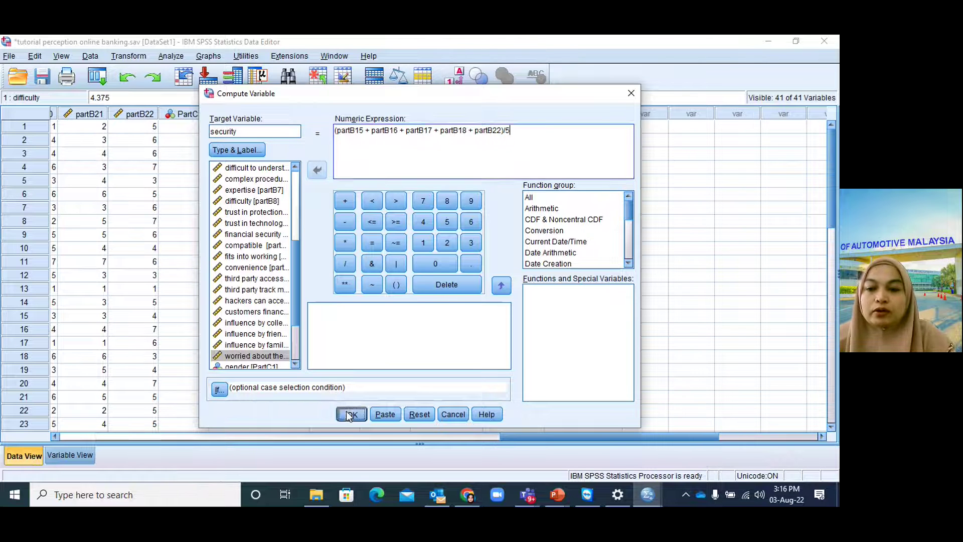
pyautogui.click(624, 111)
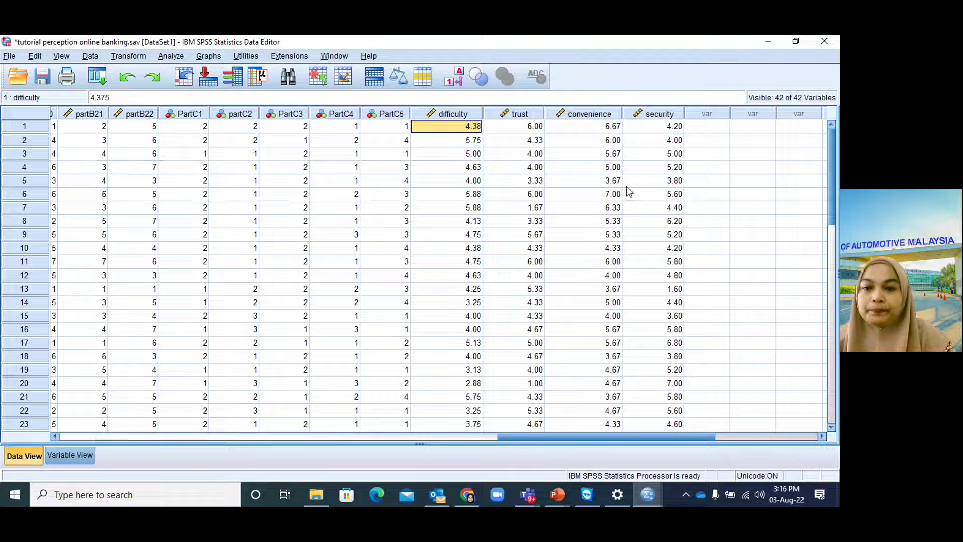
# - Start another variable computation with target variable influence, keeping only the opening parenthesis of the previous expression
pyautogui.click(170, 56)
pyautogui.moveTo(177, 75)
pyautogui.click(170, 55)
pyautogui.click(132, 56)
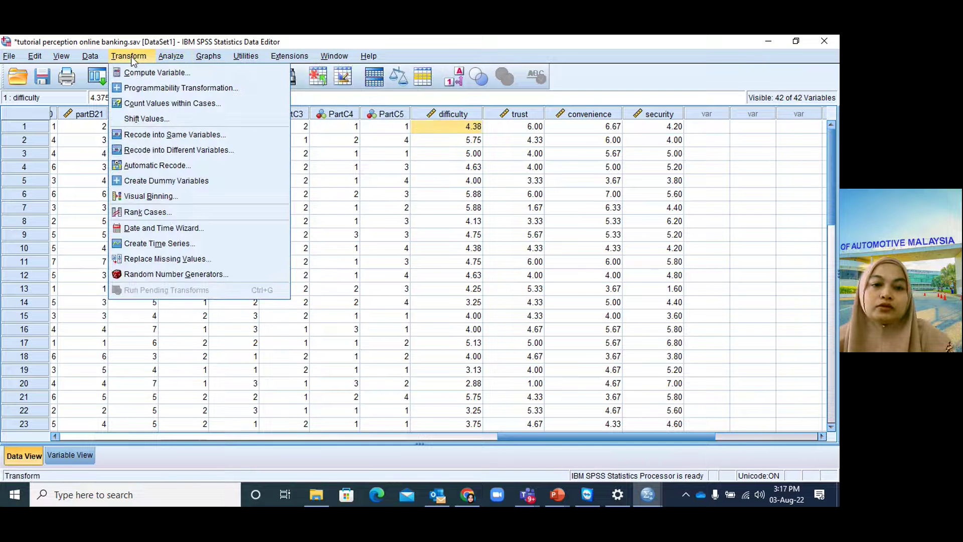
pyautogui.click(138, 72)
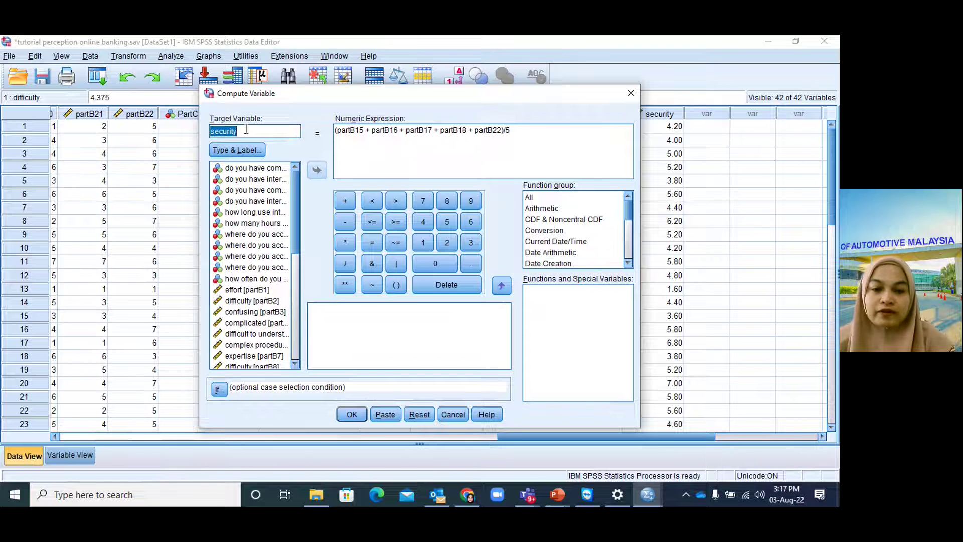
pyautogui.write('influence')
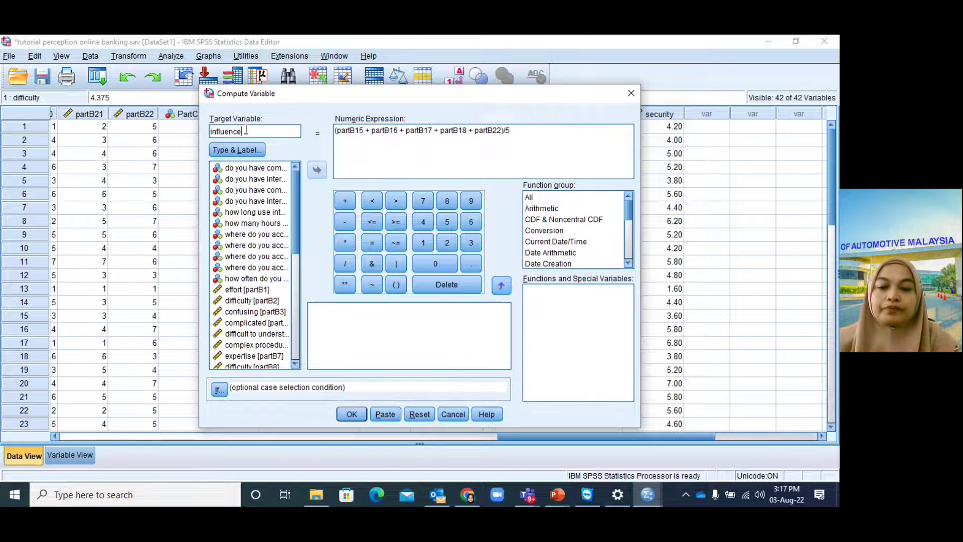
pyautogui.moveTo(514, 133); pyautogui.dragTo(340, 135)
pyautogui.press('BackSpace')
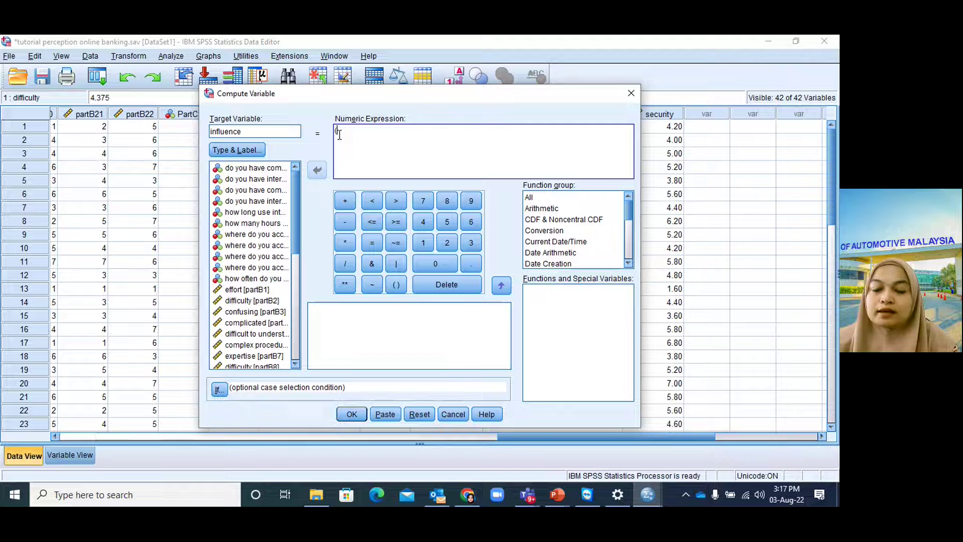
# - Build the sum of partB19, partB20 and partB21 in the influence variable's numeric expression
pyautogui.scroll(-5, 252, 319)
pyautogui.scroll(-3, 252, 319)
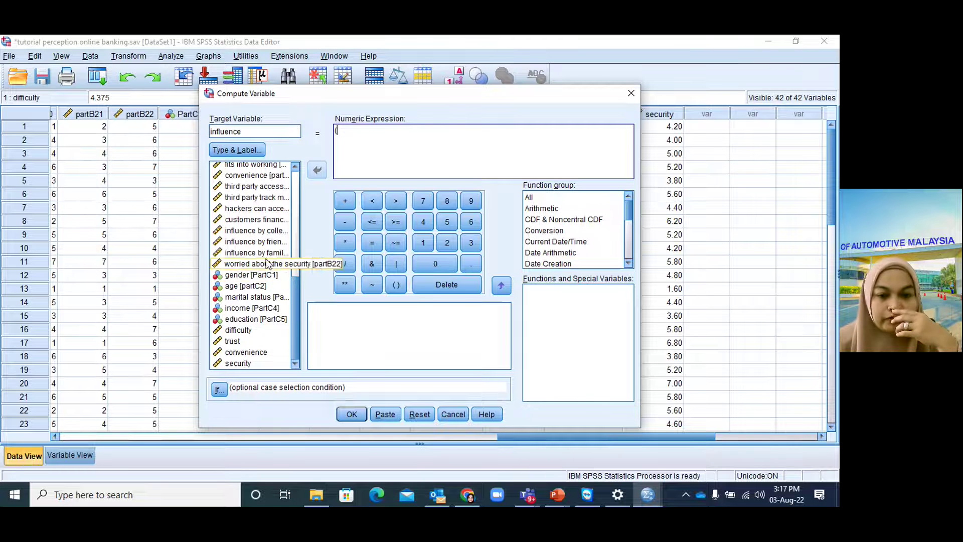
pyautogui.click(261, 231)
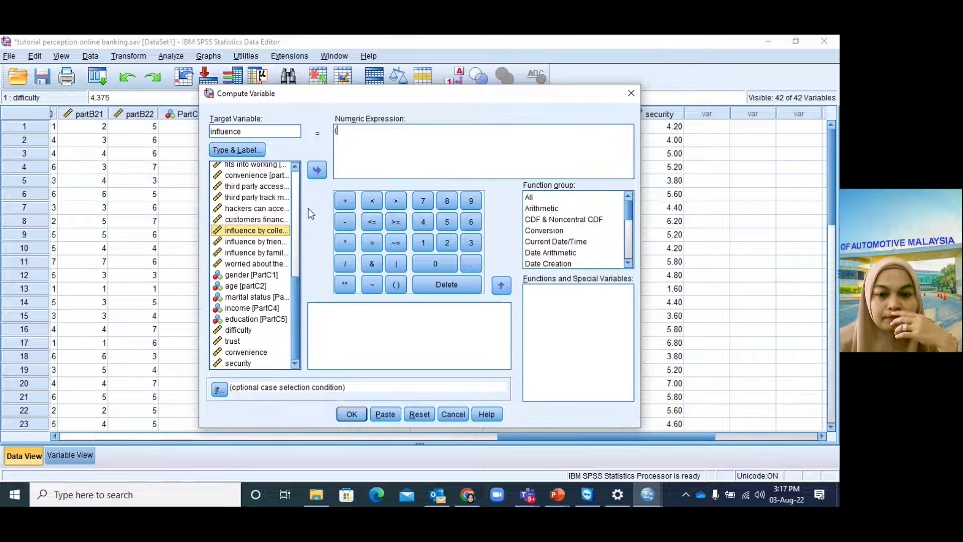
pyautogui.click(316, 170)
pyautogui.click(345, 201)
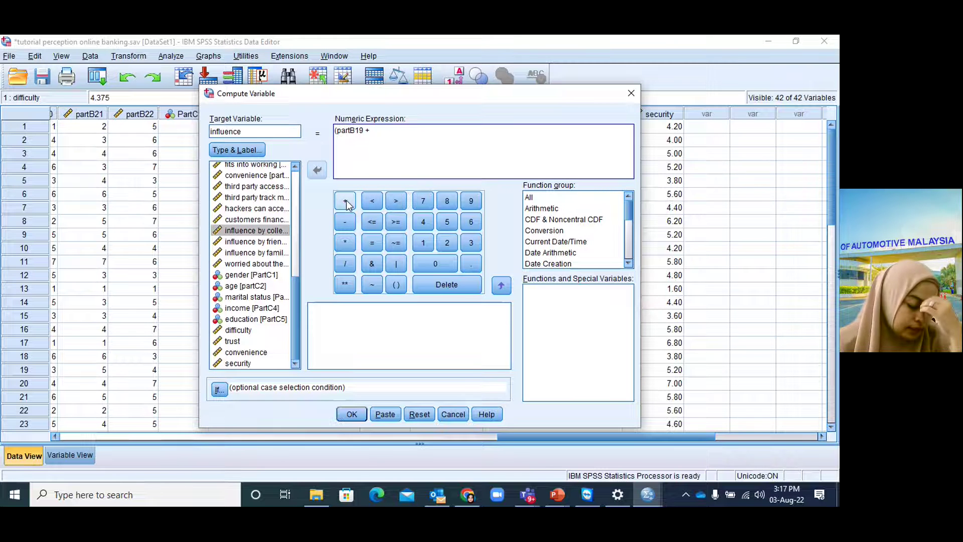
pyautogui.click(277, 242)
pyautogui.click(317, 171)
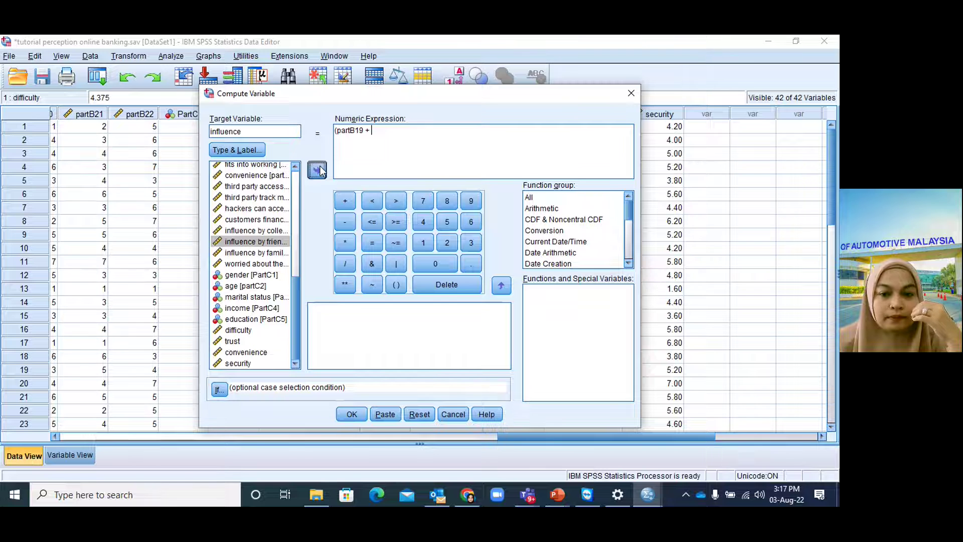
pyautogui.click(345, 201)
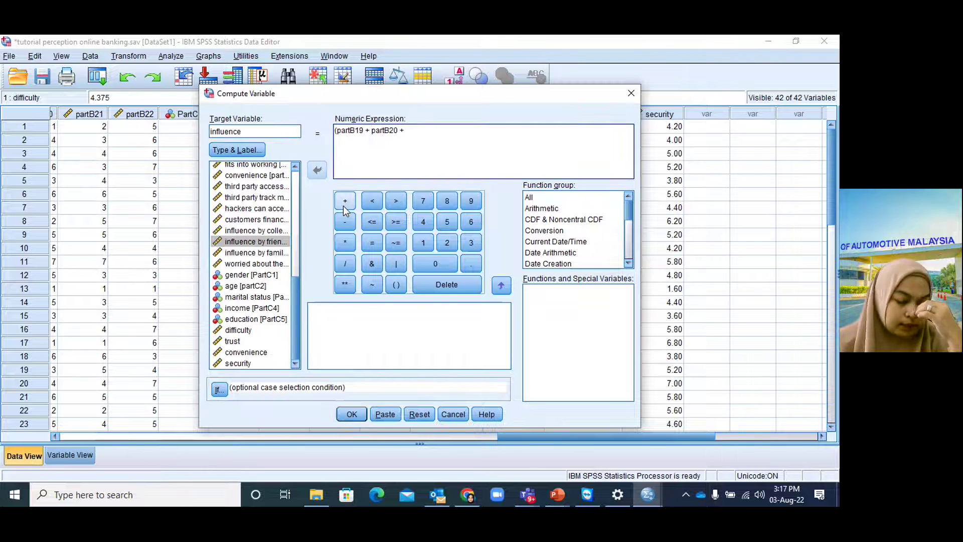
pyautogui.click(271, 252)
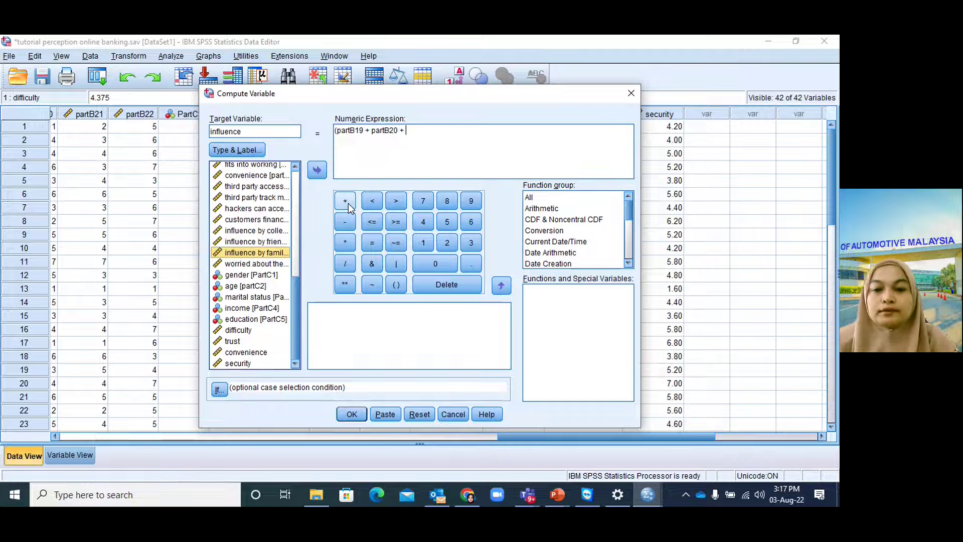
pyautogui.click(318, 171)
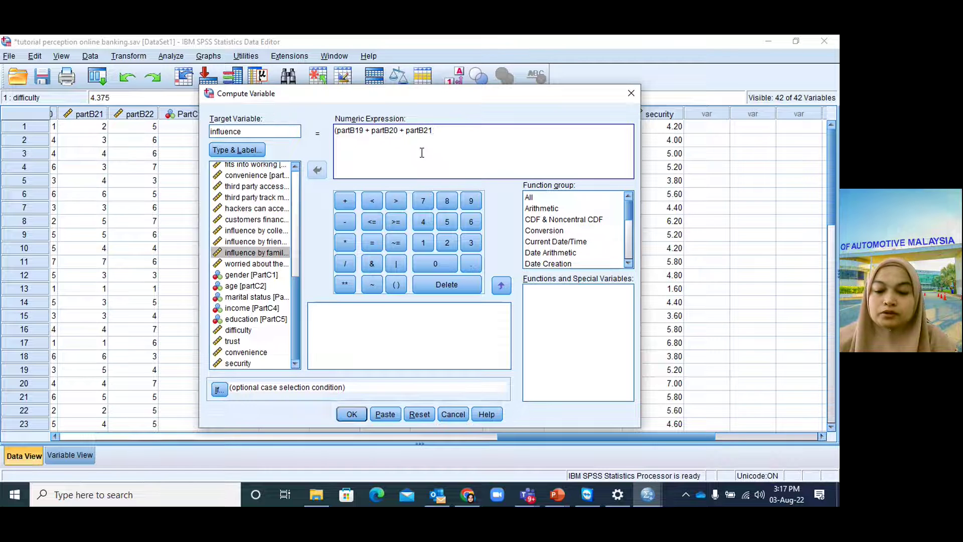
# - Divide the parenthesized sum by 3 to compute the influence variable, and minimize the output viewer
pyautogui.click(344, 263)
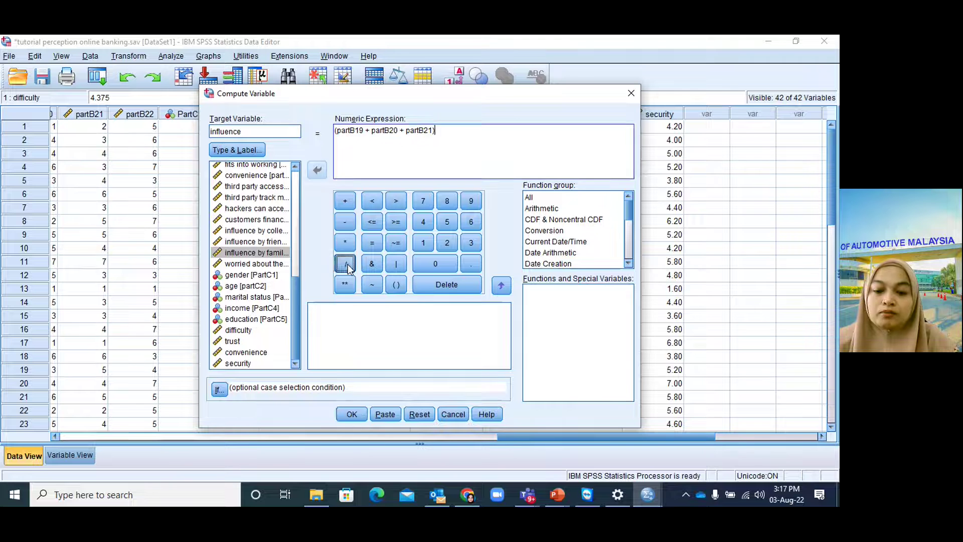
pyautogui.write('3')
pyautogui.click(351, 413)
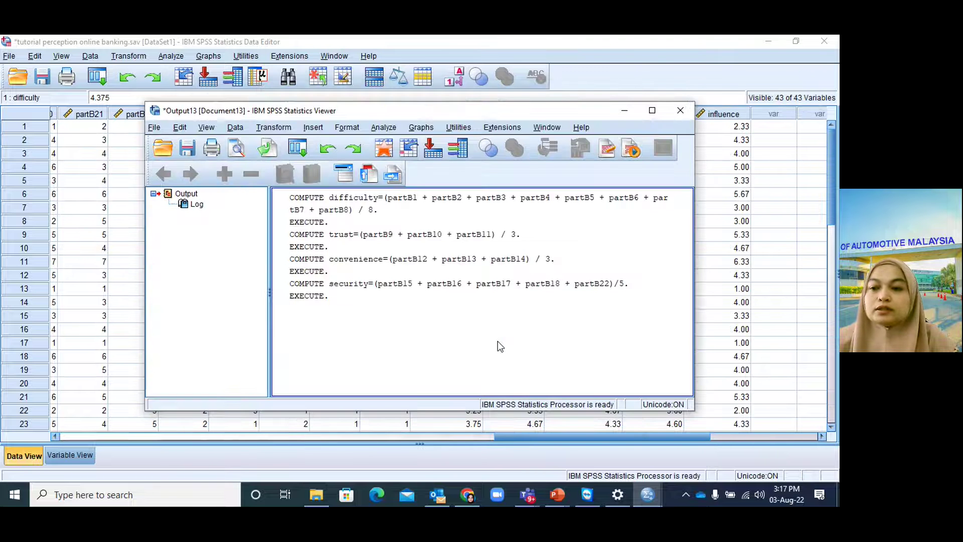
pyautogui.click(626, 111)
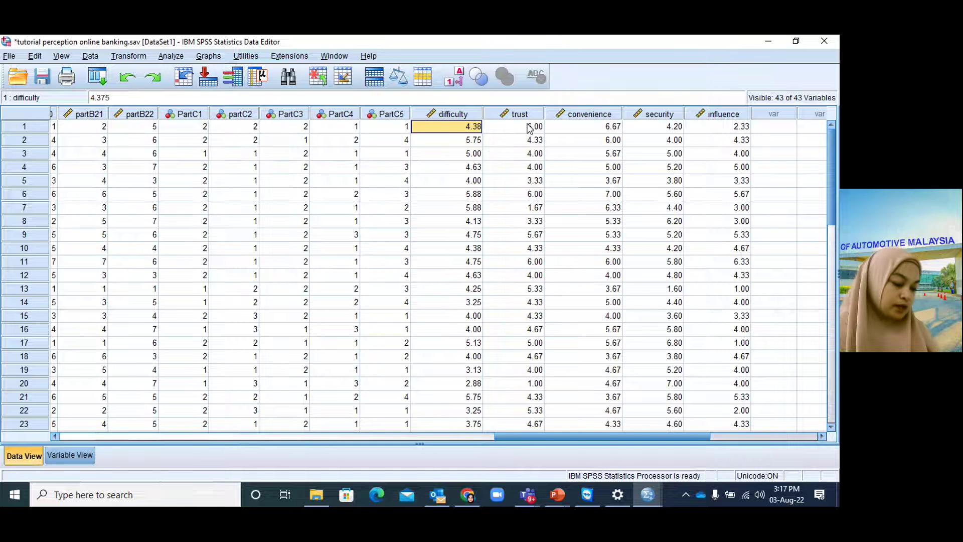
# - Switch to the PowerPoint presentation and review the factor list on the Data transformation slide
pyautogui.click(557, 495)
pyautogui.click(531, 459)
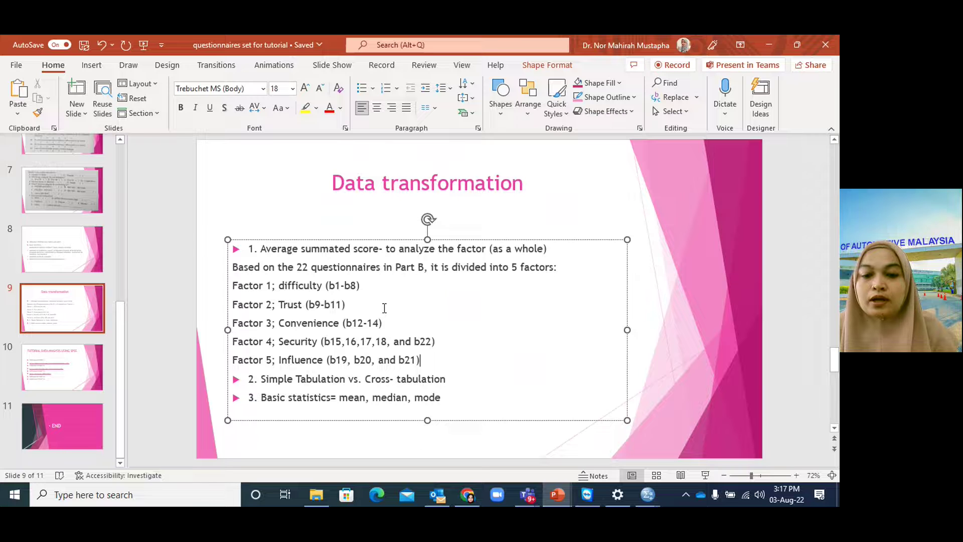
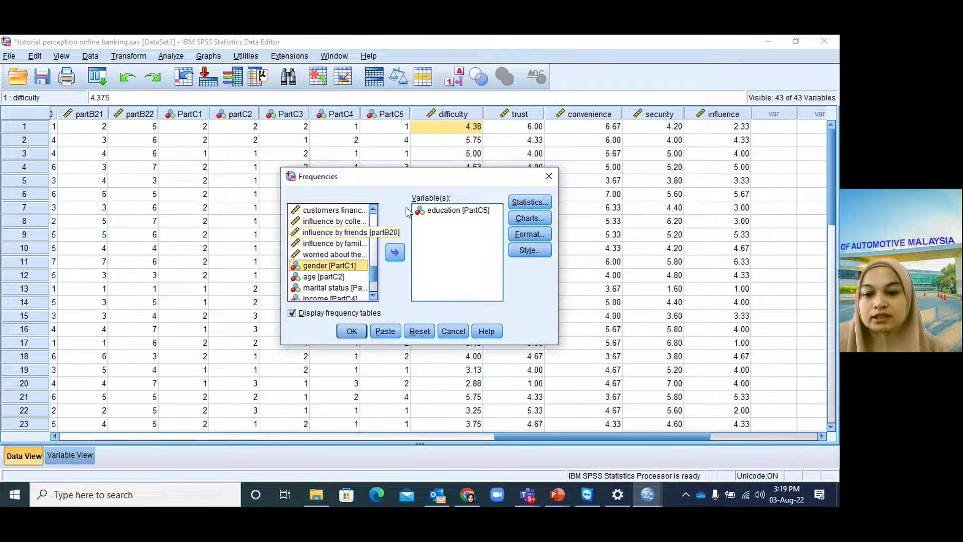
# - Reset the Frequencies settings and add gender [PartC1] as the variable to analyze
pyautogui.click(418, 331)
pyautogui.moveTo(371, 216); pyautogui.dragTo(363, 295)
pyautogui.scroll(2, 335, 267)
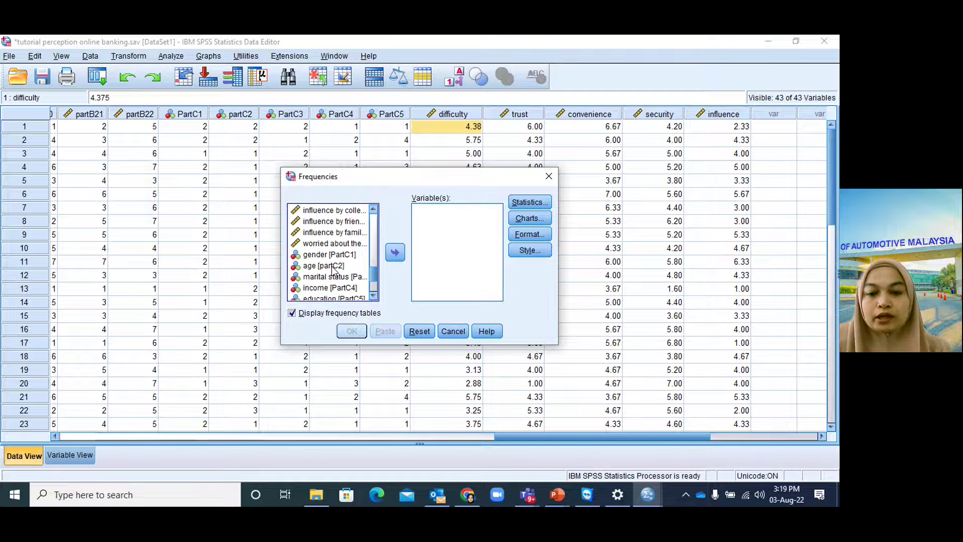
pyautogui.click(327, 255)
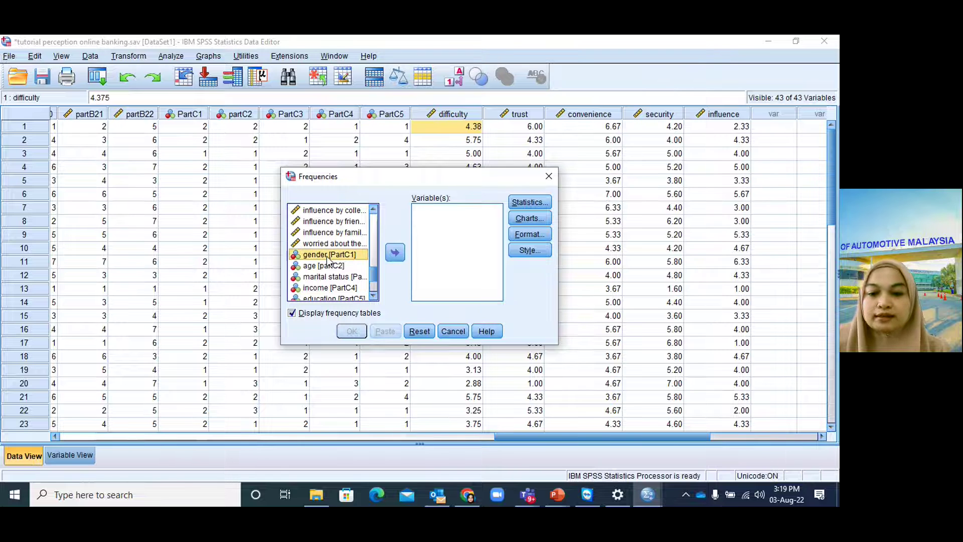
pyautogui.click(396, 253)
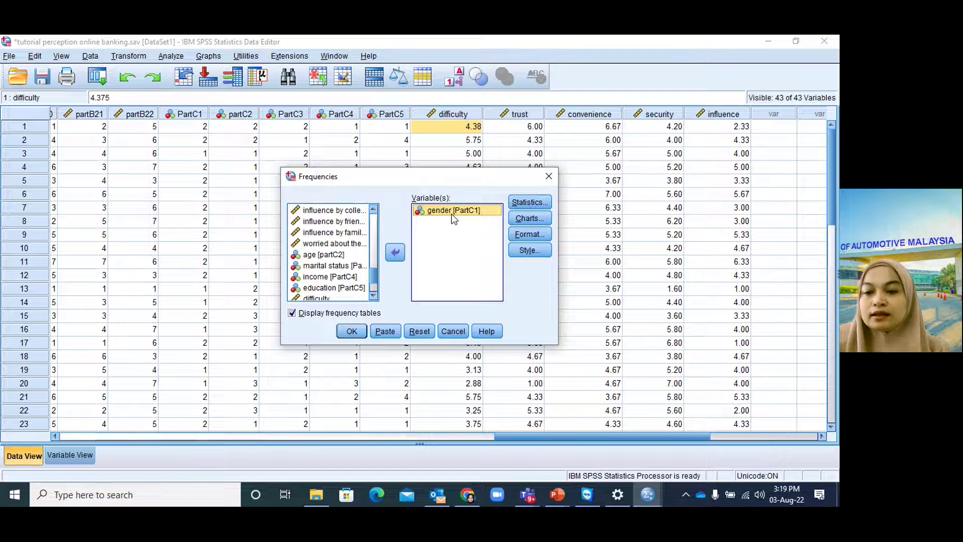
# - Add a pie chart showing frequencies to the gender analysis and run it
pyautogui.click(533, 220)
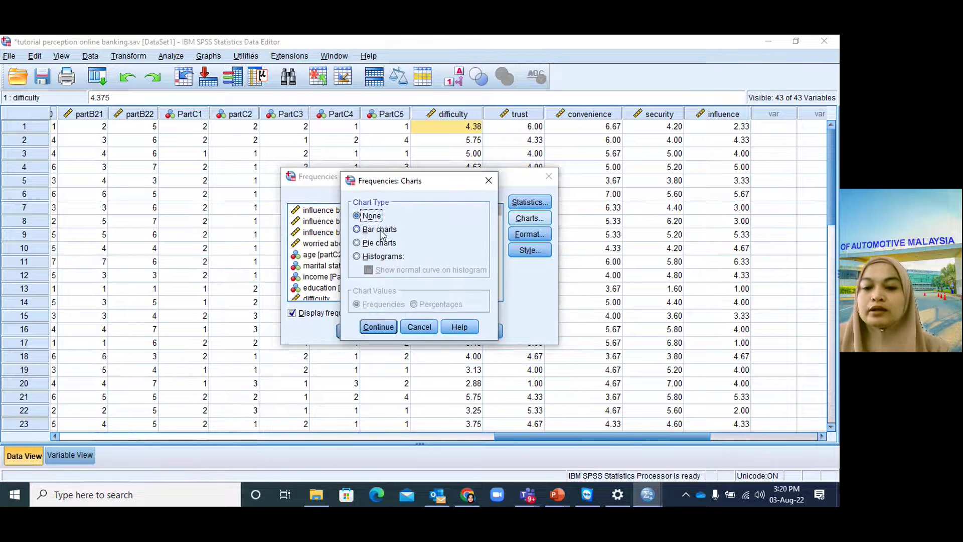
pyautogui.click(357, 243)
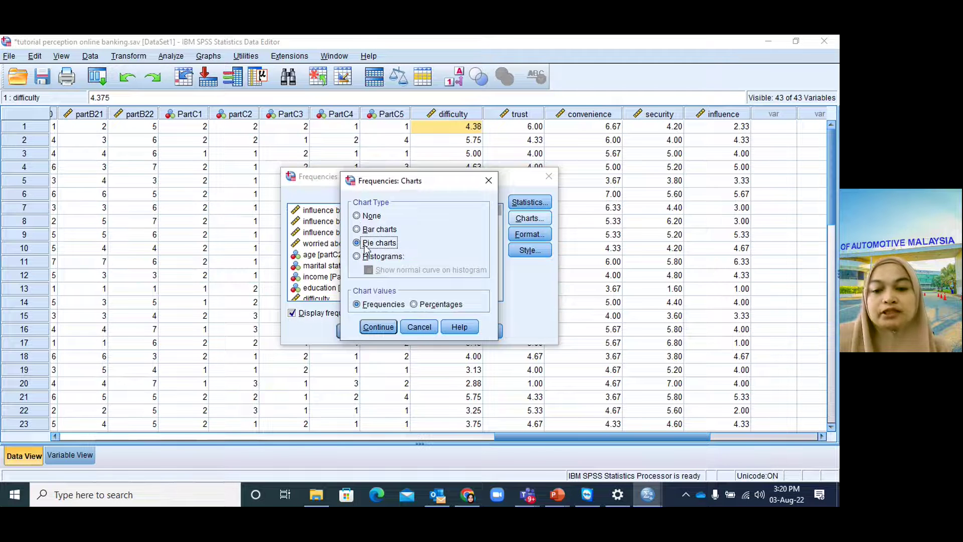
pyautogui.click(378, 327)
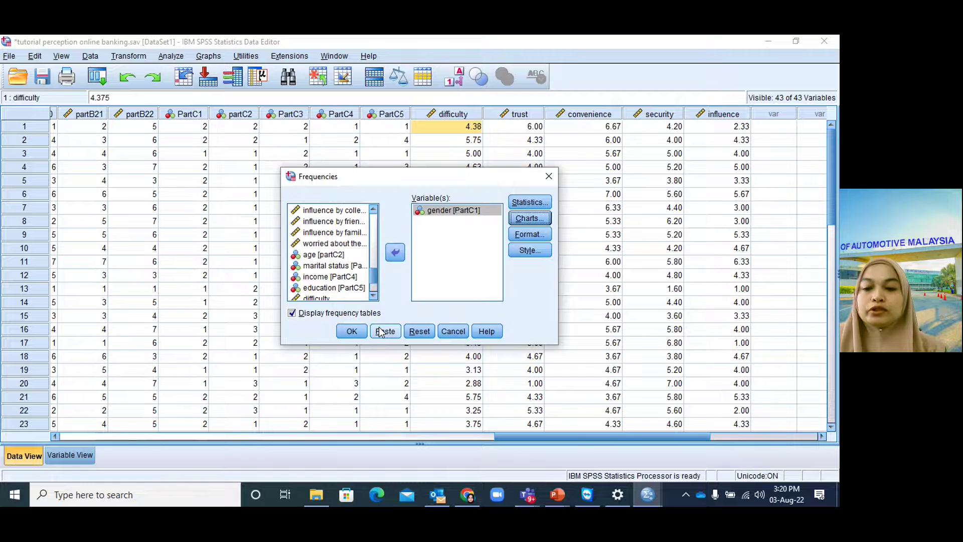
pyautogui.click(353, 332)
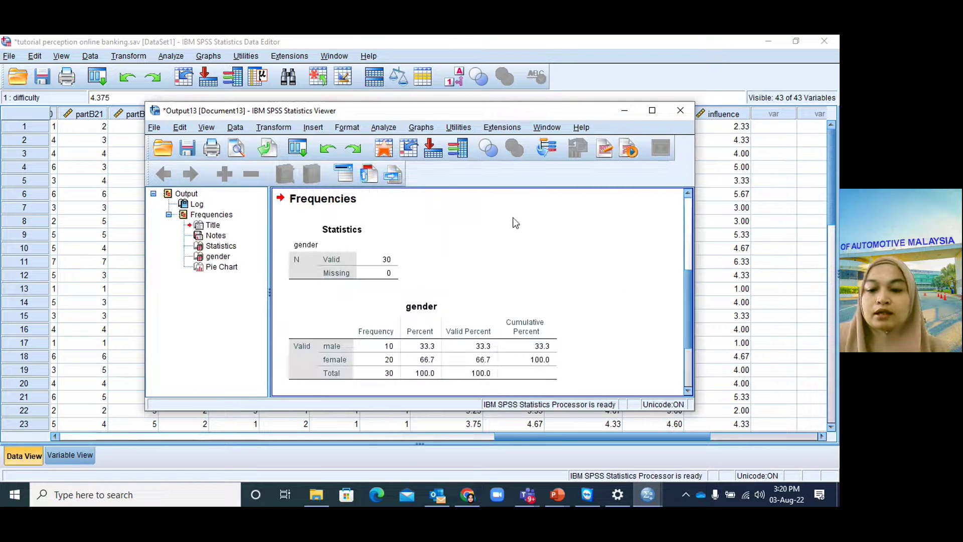
# - Examine the gender frequency table and pie chart, then minimize the output viewer
pyautogui.click(471, 309)
pyautogui.scroll(-1, 471, 309)
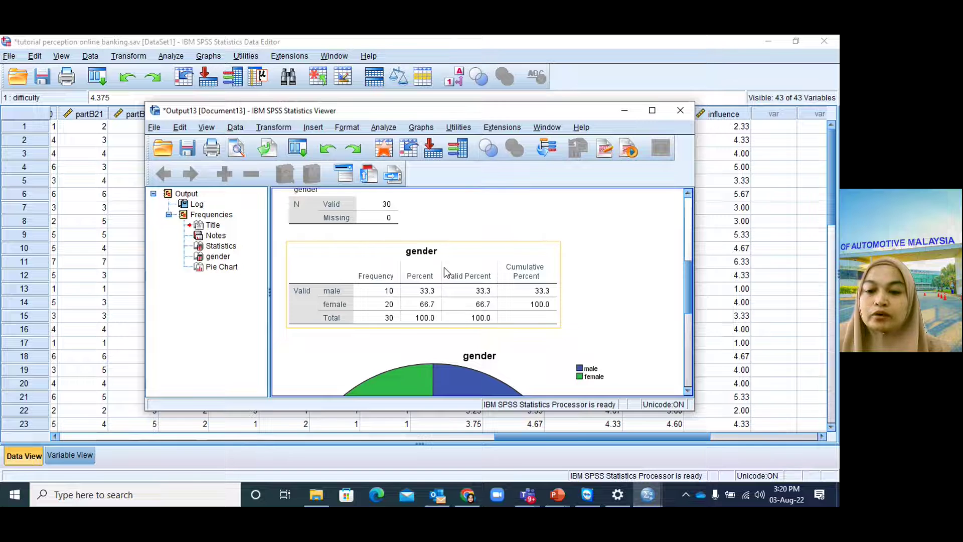
pyautogui.click(299, 340)
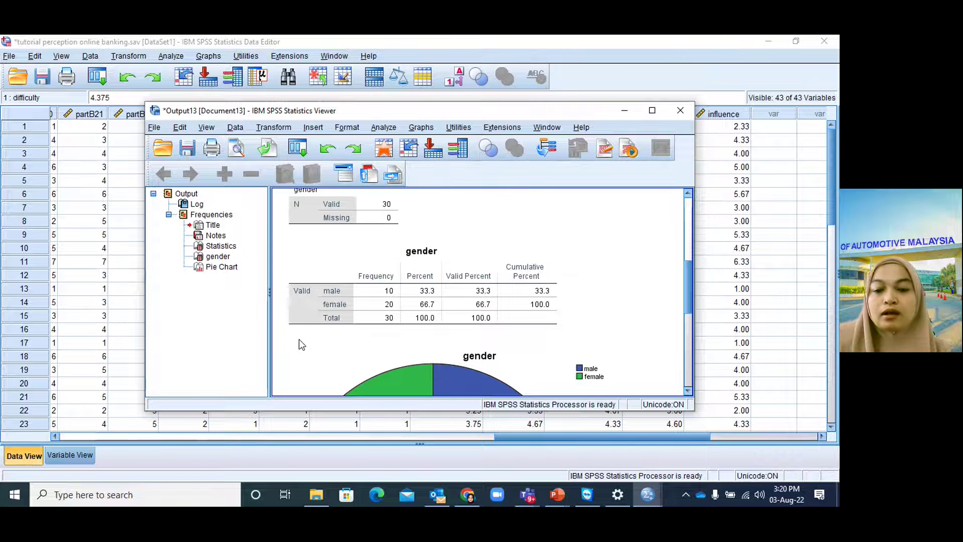
pyautogui.click(324, 319)
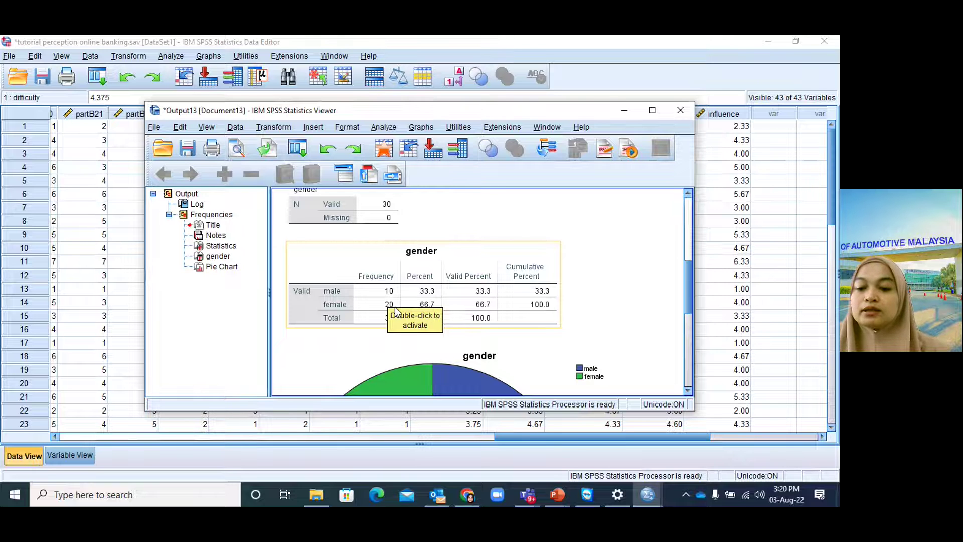
pyautogui.scroll(-5, 422, 301)
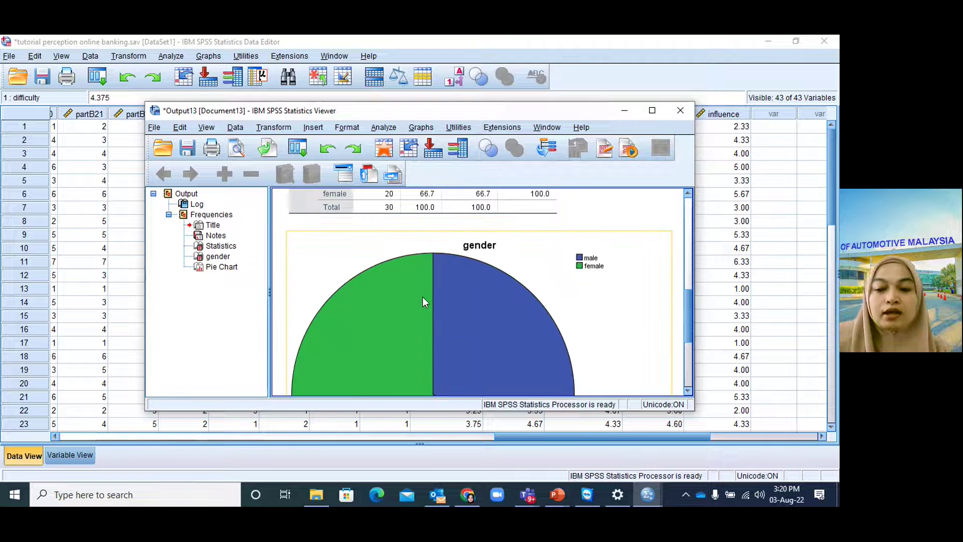
pyautogui.scroll(-3, 421, 297)
pyautogui.scroll(4, 420, 299)
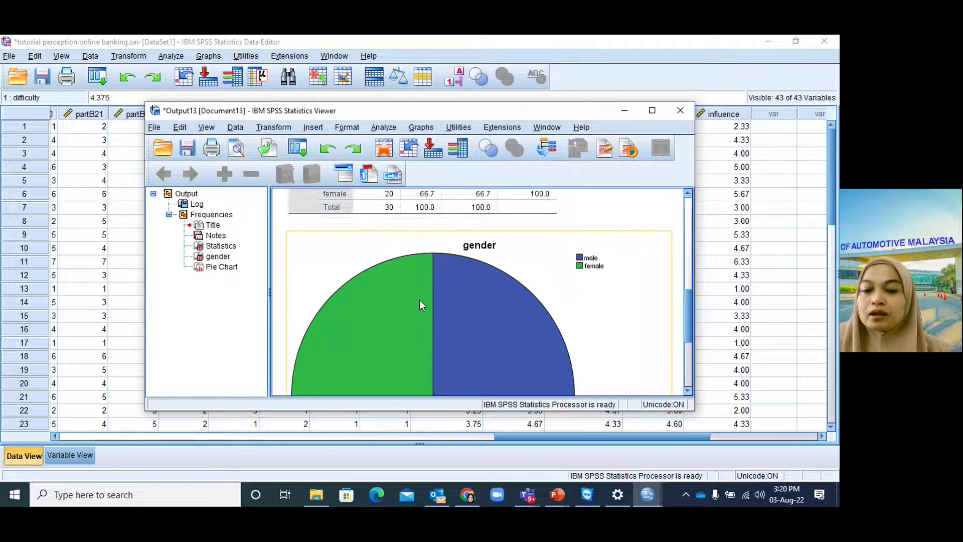
pyautogui.scroll(-3, 522, 320)
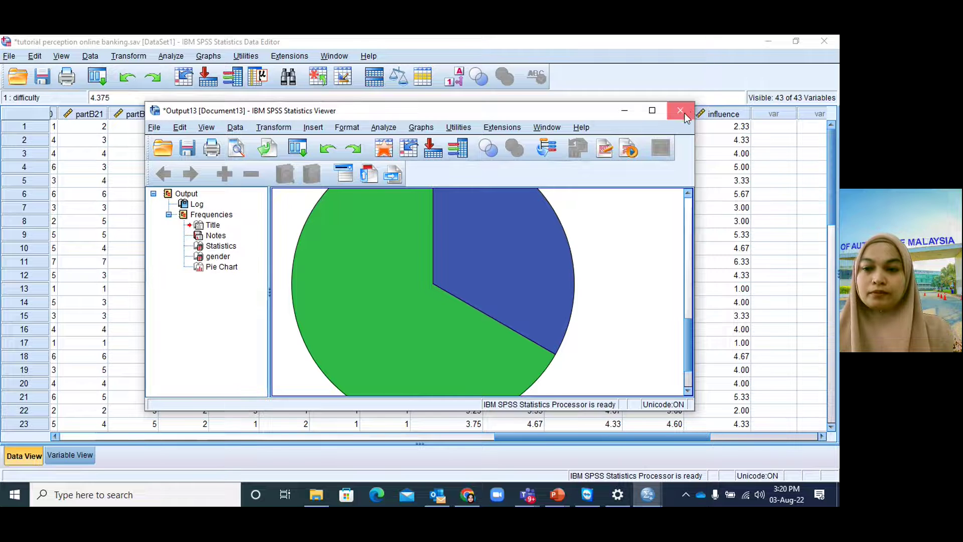
pyautogui.click(631, 113)
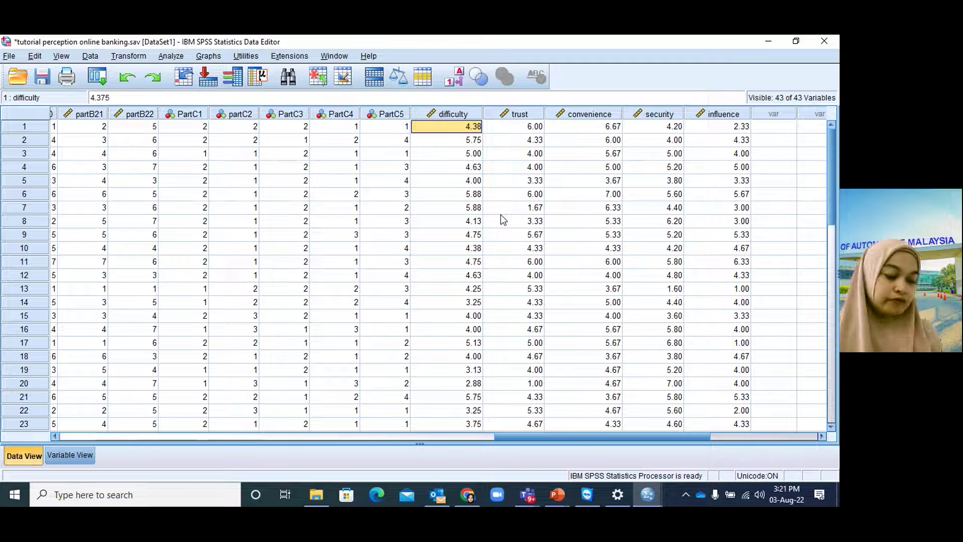
# - Reset the Frequencies settings and add income [PartC4] as the variable to analyze
pyautogui.click(170, 55)
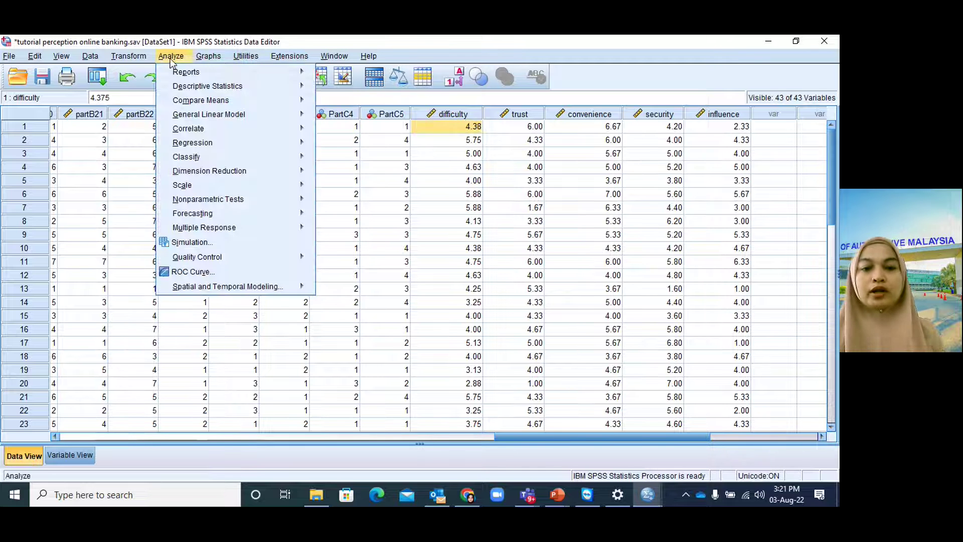
pyautogui.moveTo(185, 79)
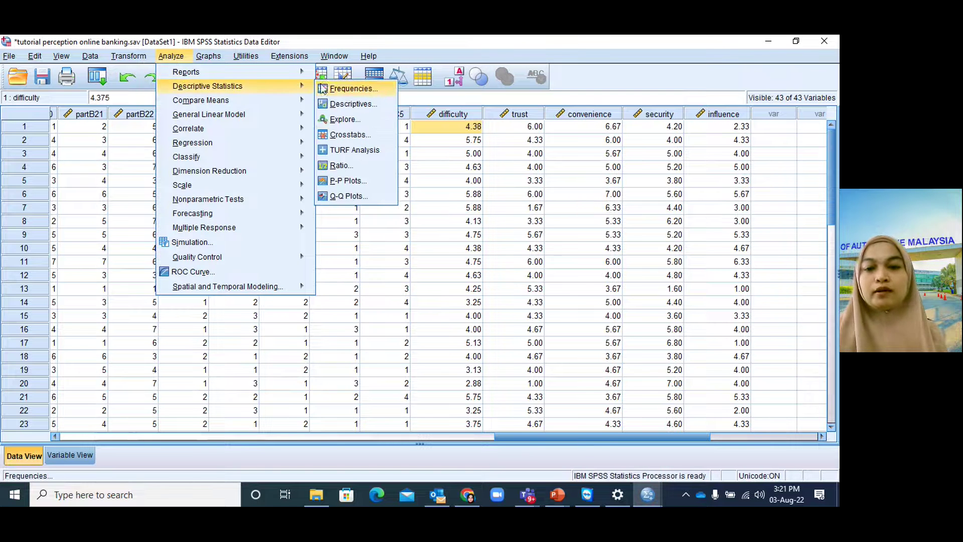
pyautogui.click(337, 86)
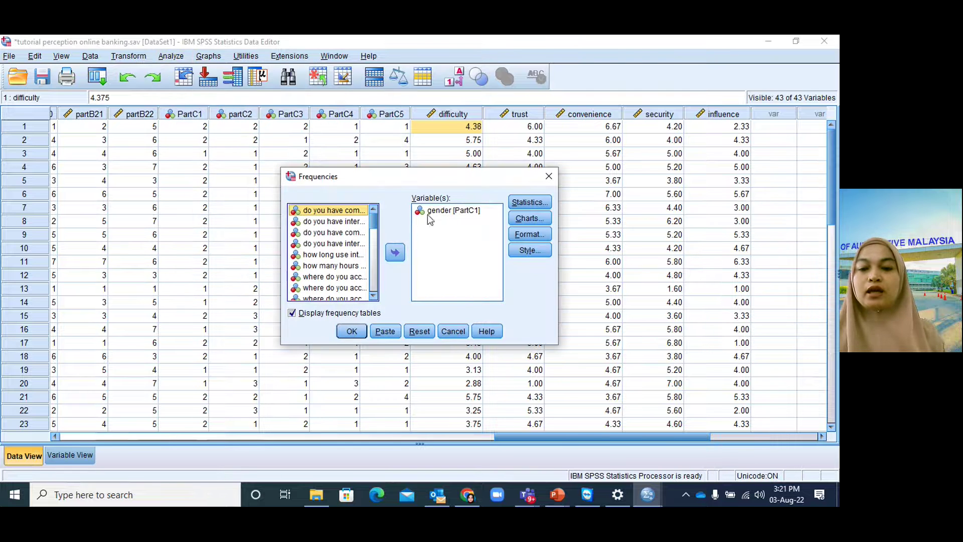
pyautogui.click(420, 331)
pyautogui.moveTo(374, 220); pyautogui.dragTo(371, 293)
pyautogui.scroll(2, 330, 270)
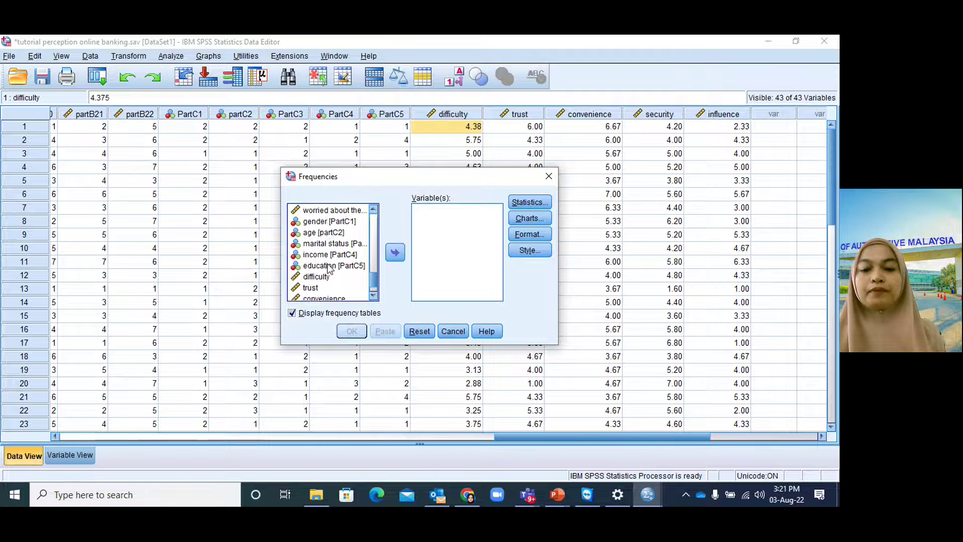
pyautogui.scroll(-1, 329, 269)
pyautogui.click(330, 254)
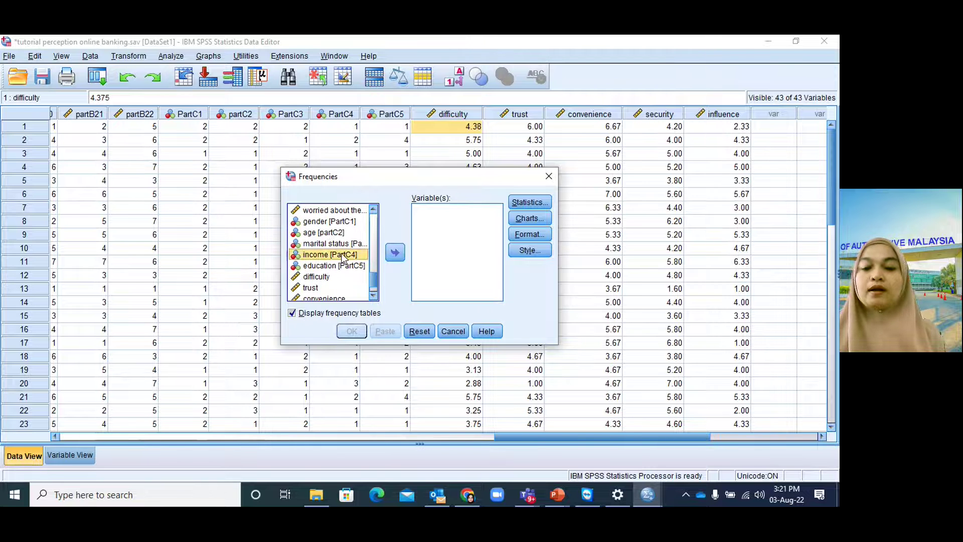
pyautogui.click(395, 252)
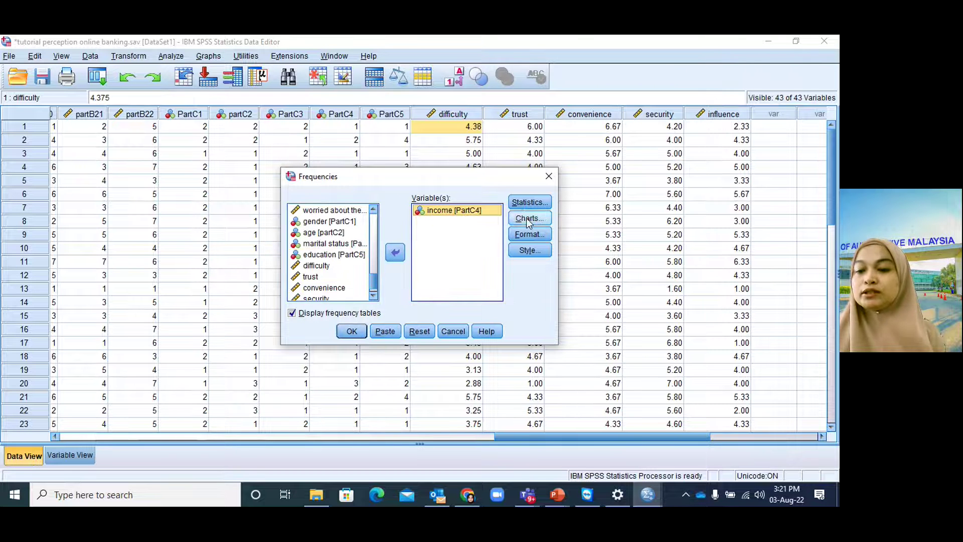
# - Choose a bar chart for the income variable and run the Frequencies analysis
pyautogui.click(530, 218)
pyautogui.click(379, 229)
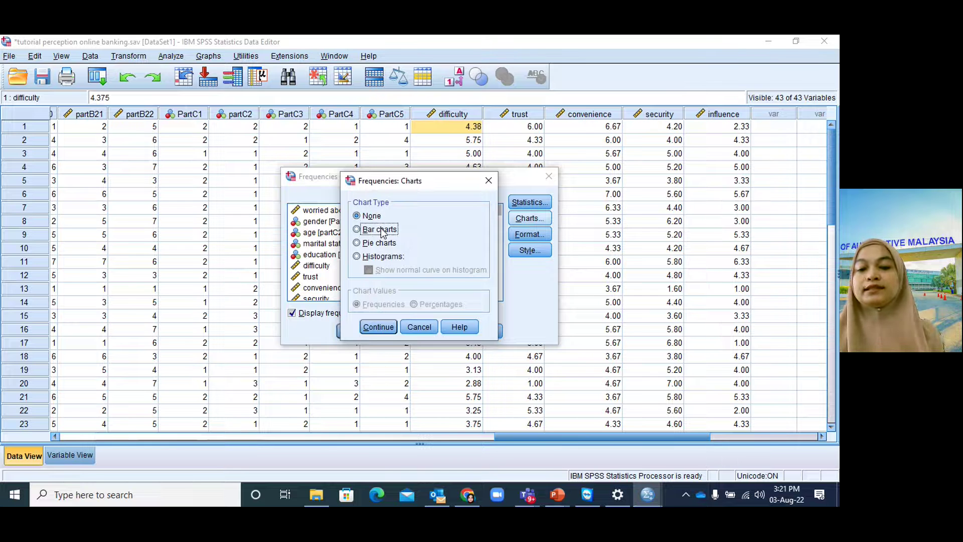
pyautogui.click(392, 332)
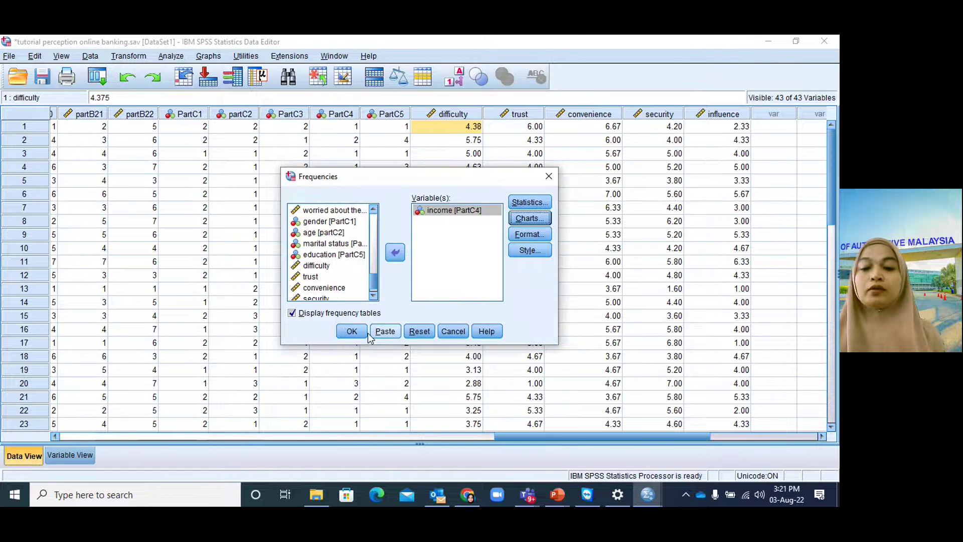
pyautogui.click(351, 330)
# - Examine the income frequency table and the bar chart of income groups, then return to the data editor
pyautogui.scroll(-4, 475, 276)
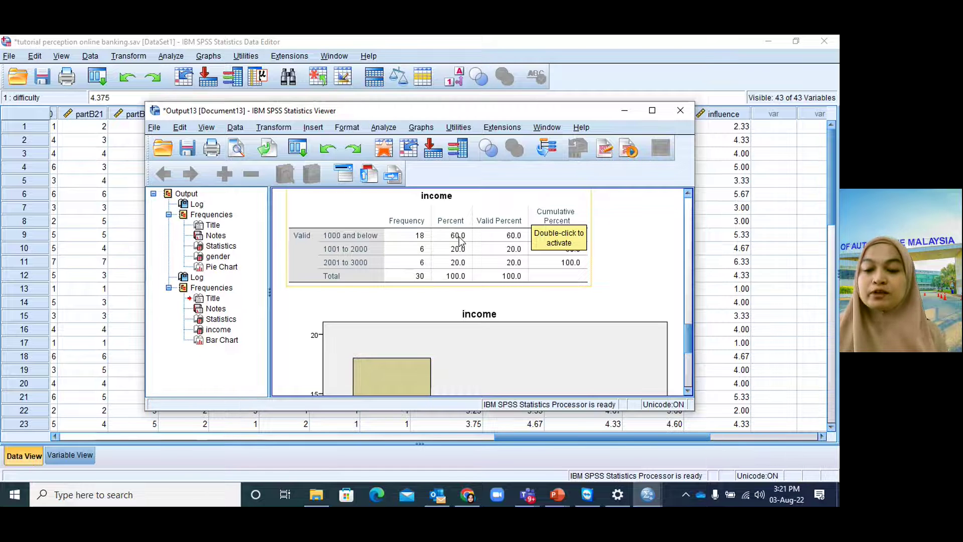
pyautogui.scroll(-5, 531, 290)
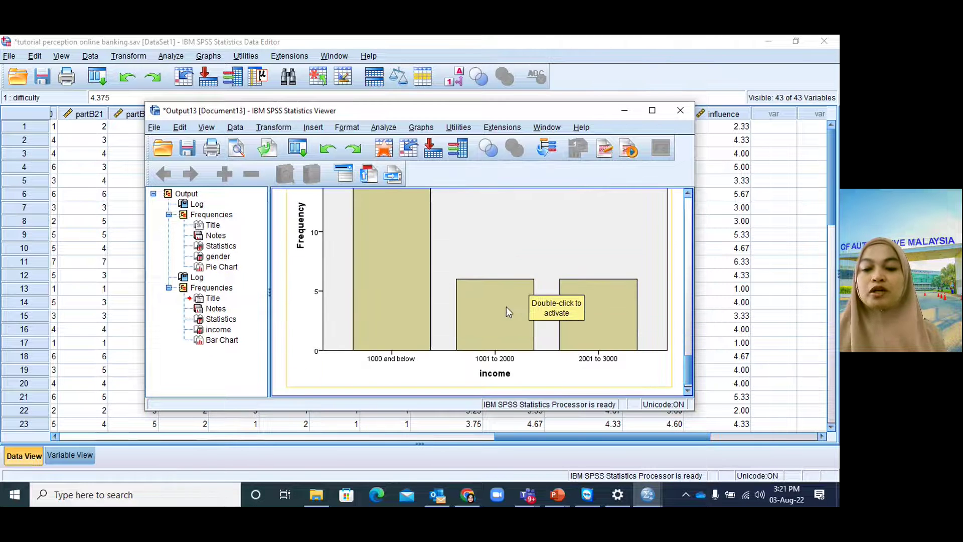
pyautogui.scroll(3, 502, 309)
pyautogui.scroll(-1, 431, 307)
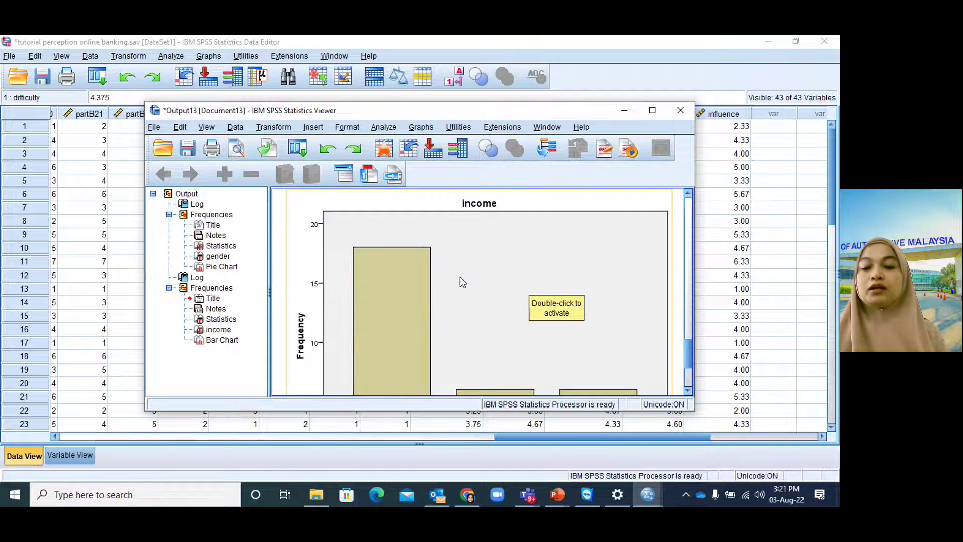
pyautogui.scroll(-2, 477, 262)
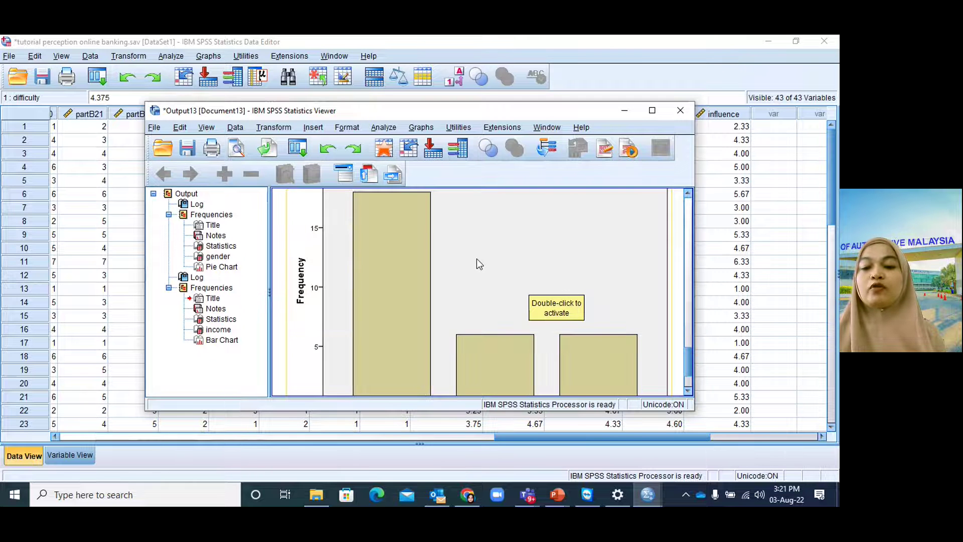
pyautogui.scroll(-3, 447, 329)
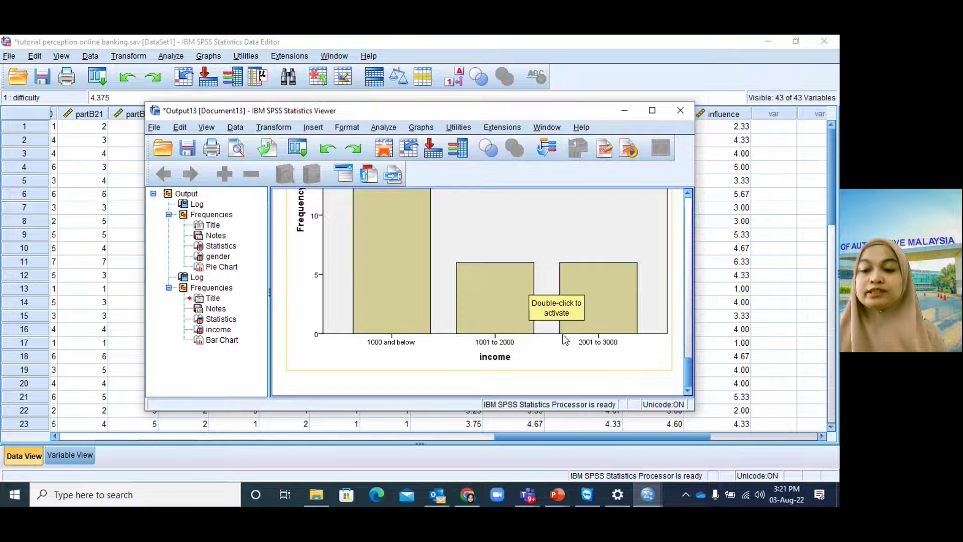
pyautogui.scroll(4, 449, 304)
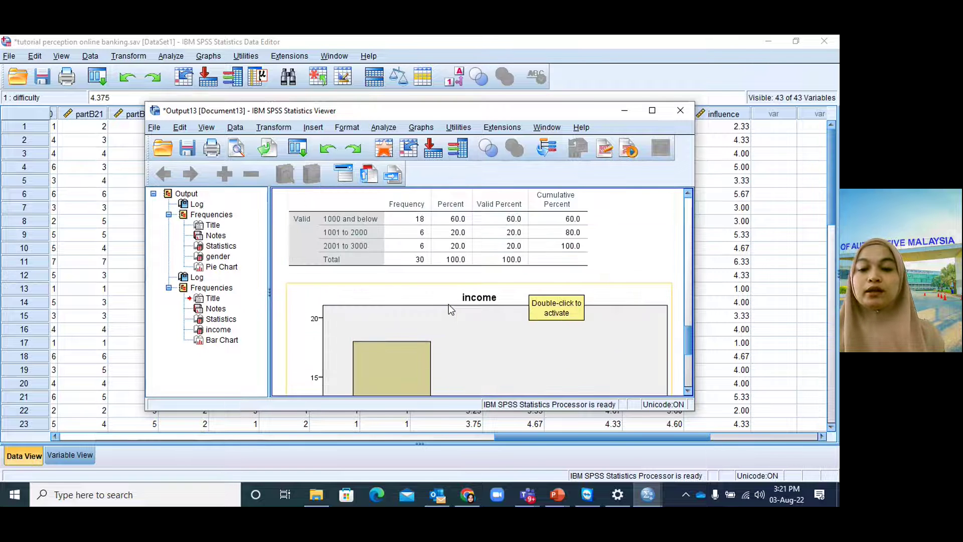
pyautogui.scroll(-4, 449, 304)
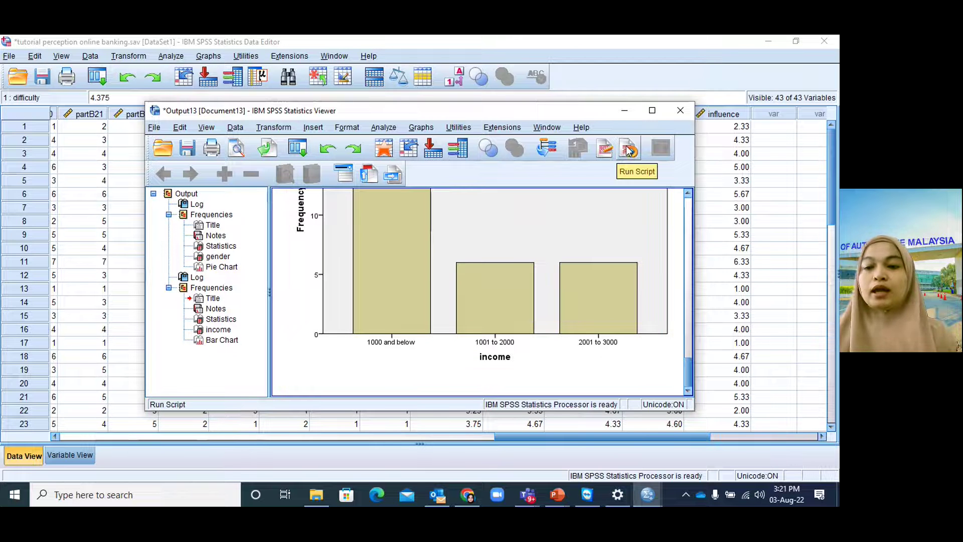
pyautogui.click(680, 112)
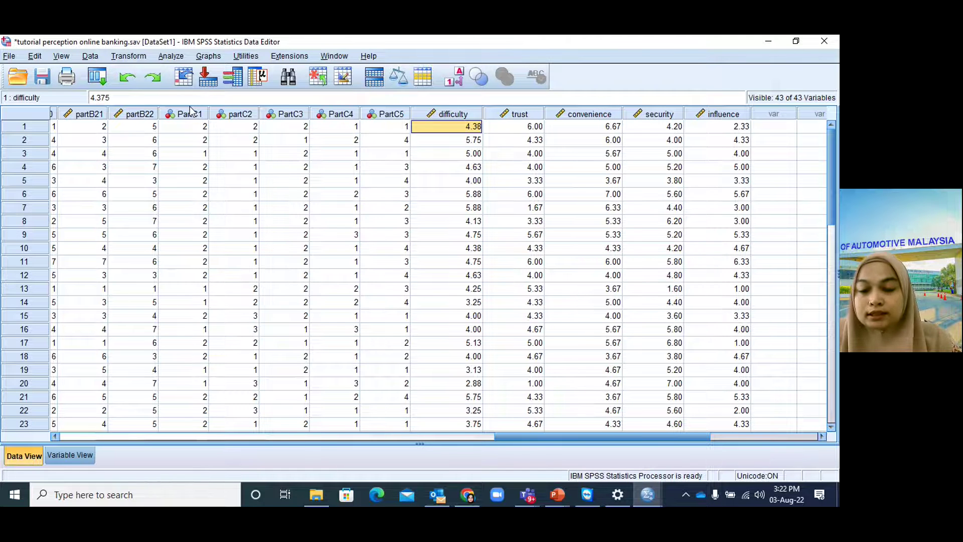
# - Open the Crosstabs analysis and reset its previous row and column settings
pyautogui.click(172, 57)
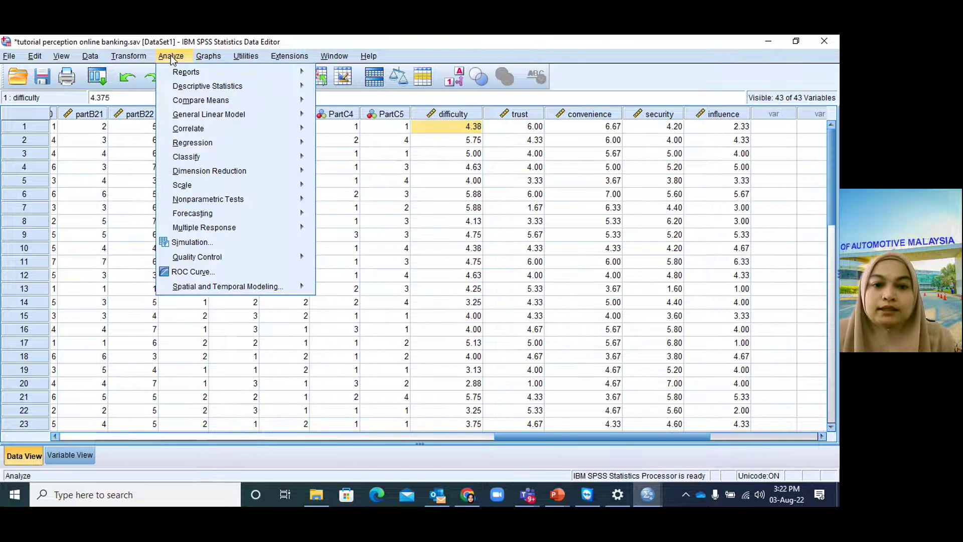
pyautogui.moveTo(206, 88)
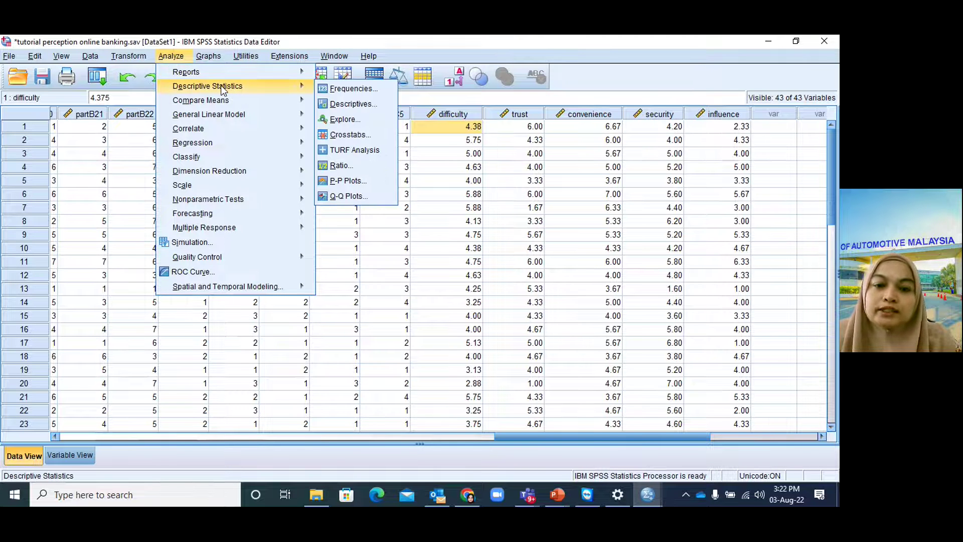
pyautogui.moveTo(302, 101)
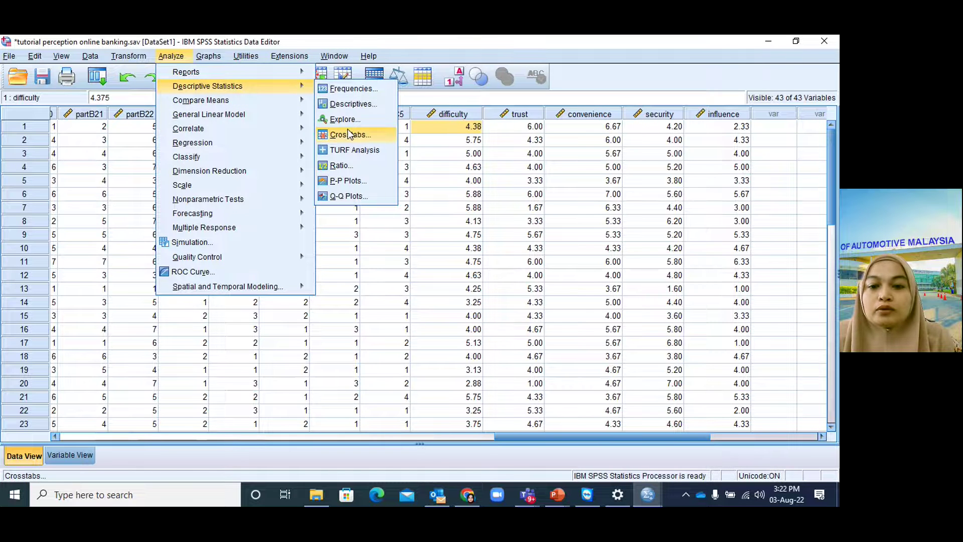
pyautogui.click(350, 134)
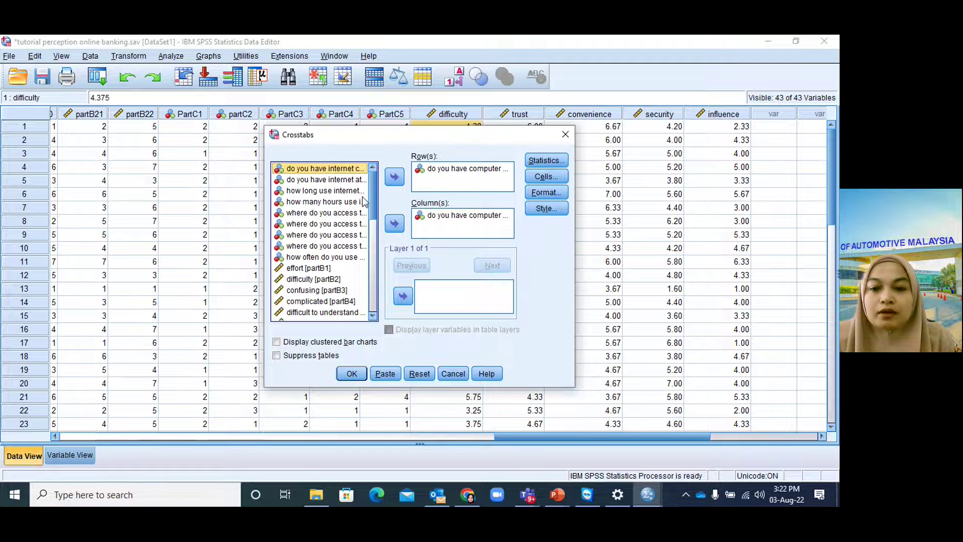
pyautogui.click(418, 375)
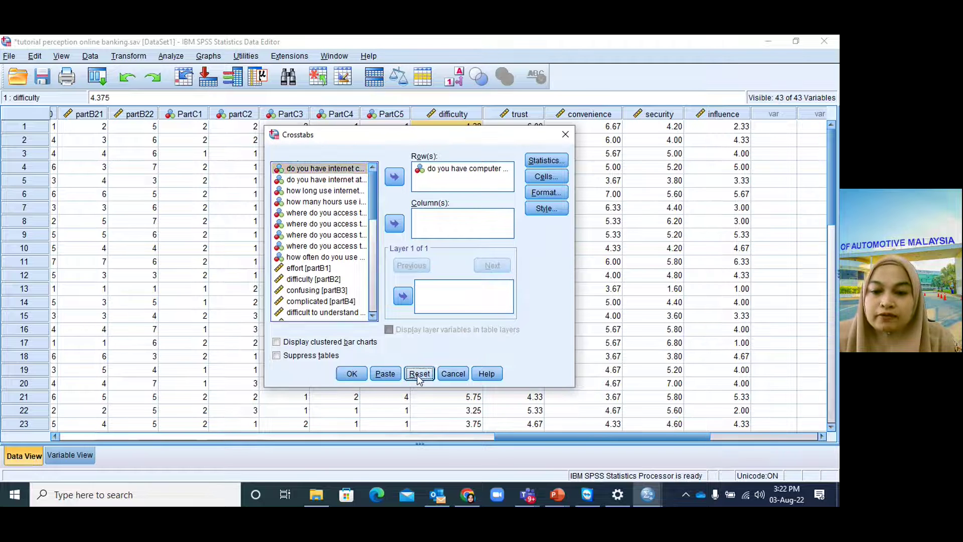
# - Assign gender [PartC1] to the rows and age [partC2] to the columns, and run the crosstabulation
pyautogui.moveTo(379, 196); pyautogui.dragTo(375, 296)
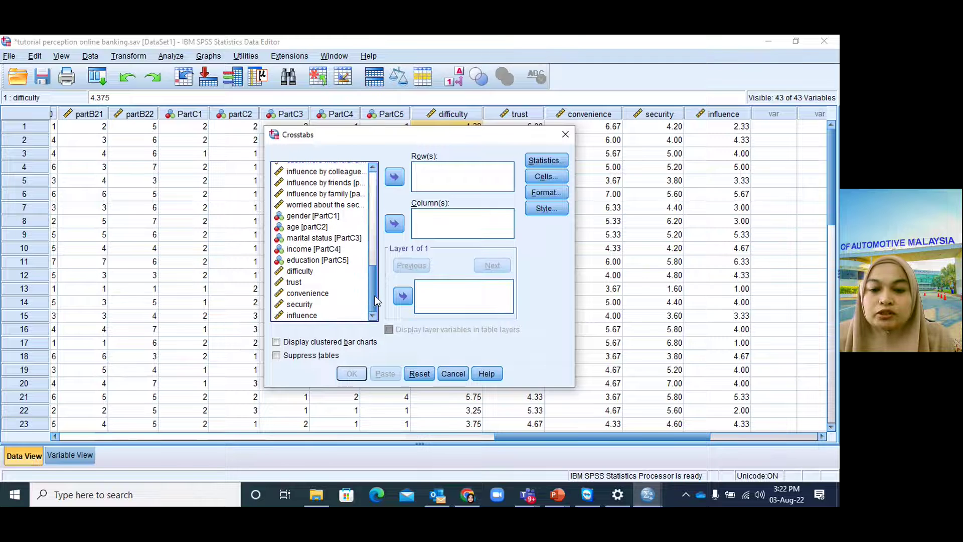
pyautogui.click(312, 217)
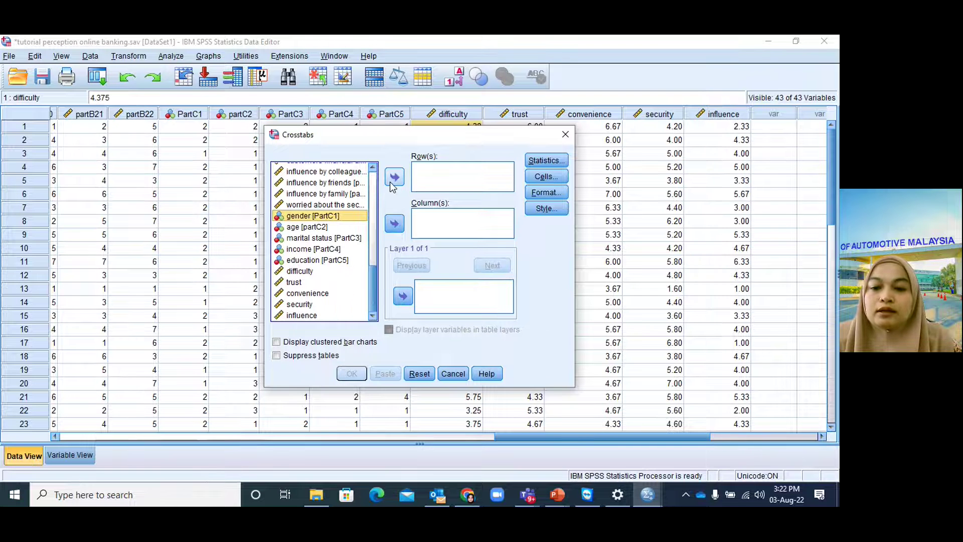
pyautogui.click(394, 176)
pyautogui.click(315, 228)
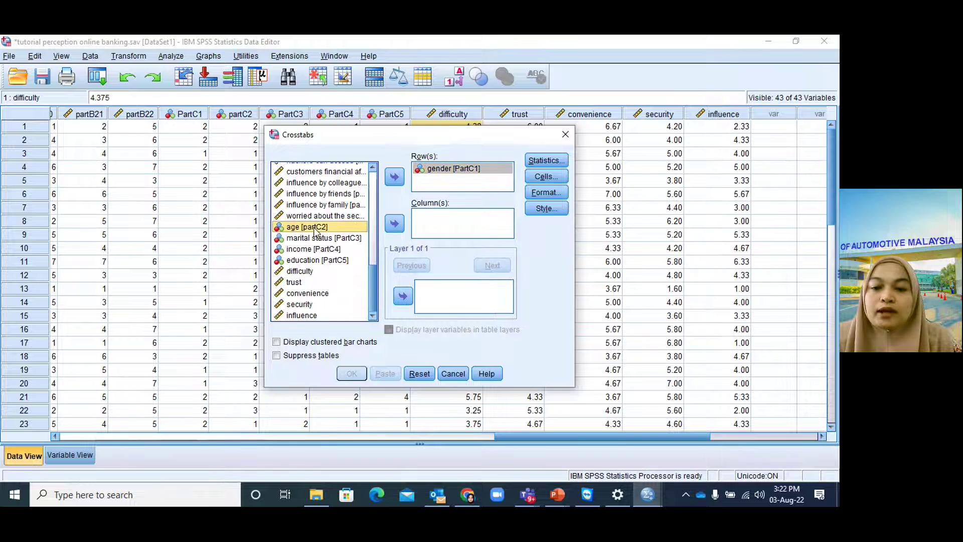
pyautogui.click(395, 223)
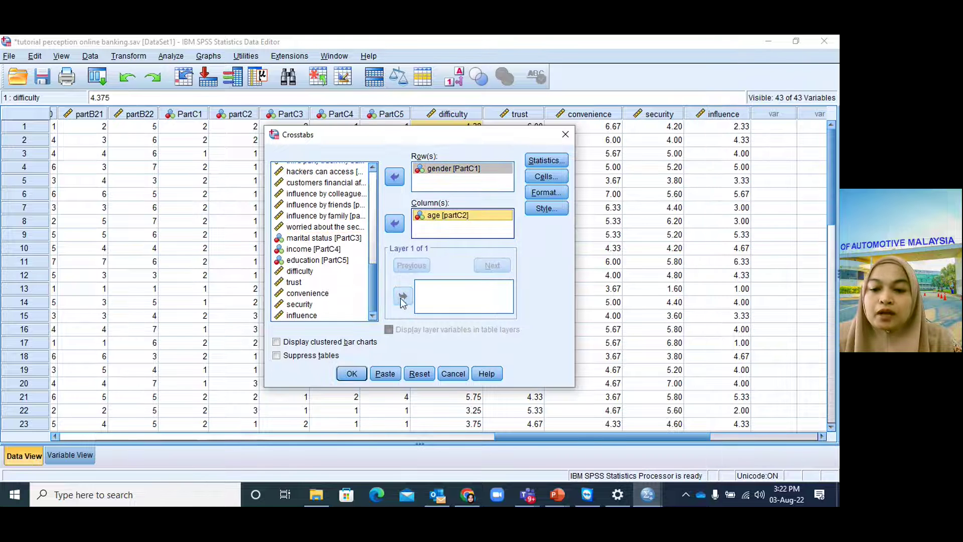
pyautogui.click(352, 375)
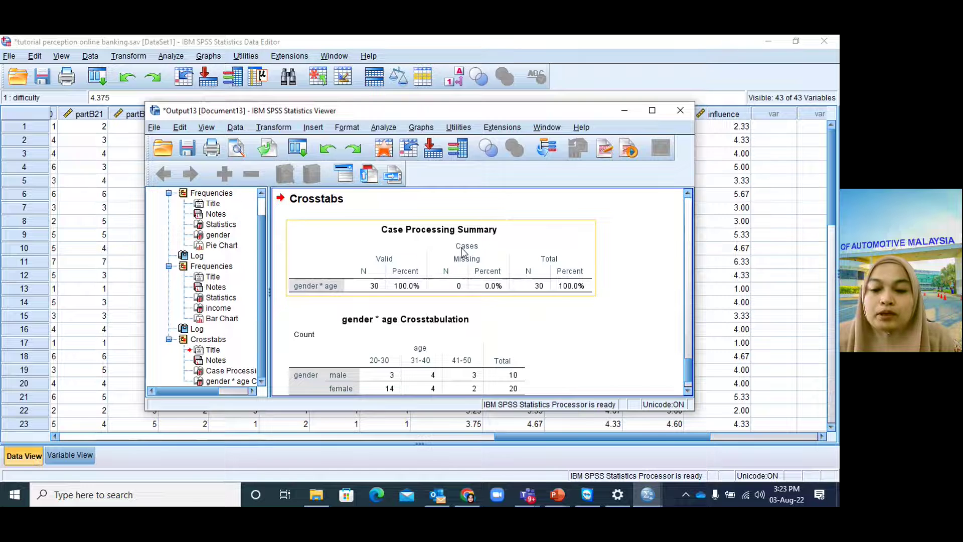
# - Examine the gender by age crosstabulation table, then minimize the output viewer without closing it
pyautogui.scroll(-1, 469, 276)
pyautogui.click(469, 280)
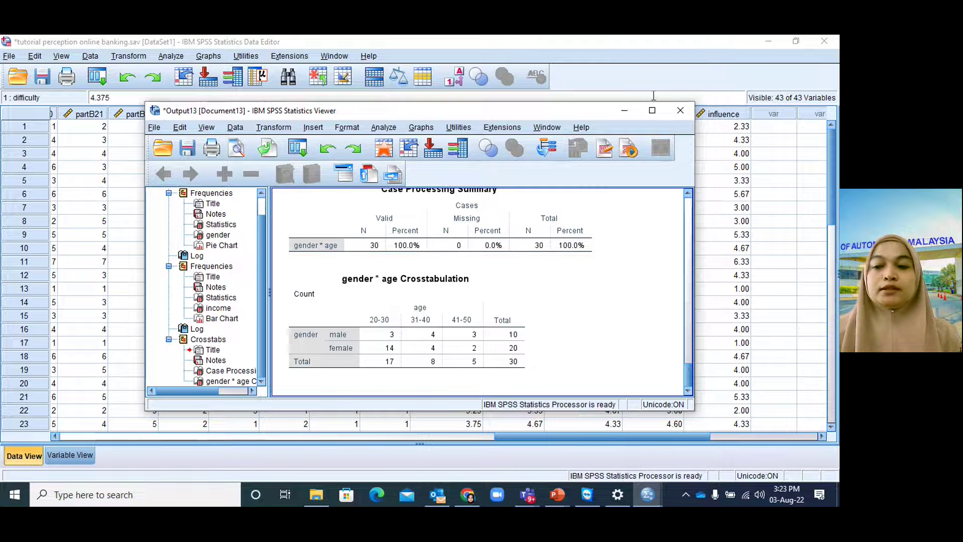
pyautogui.click(679, 111)
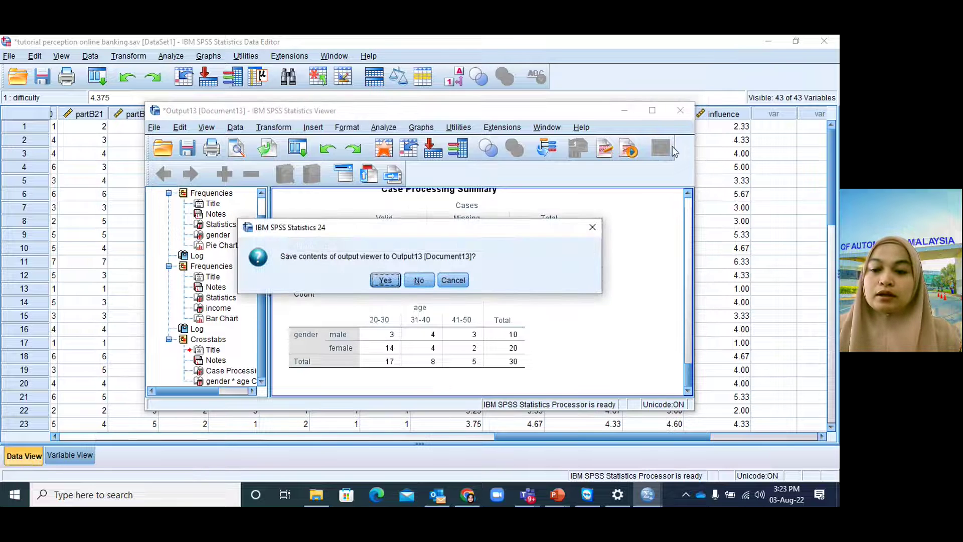
pyautogui.click(453, 280)
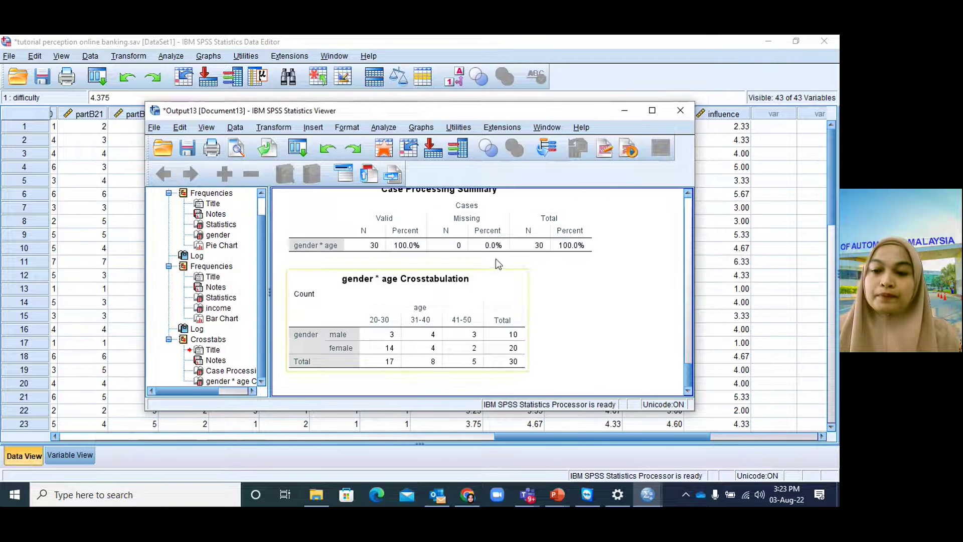
pyautogui.click(625, 111)
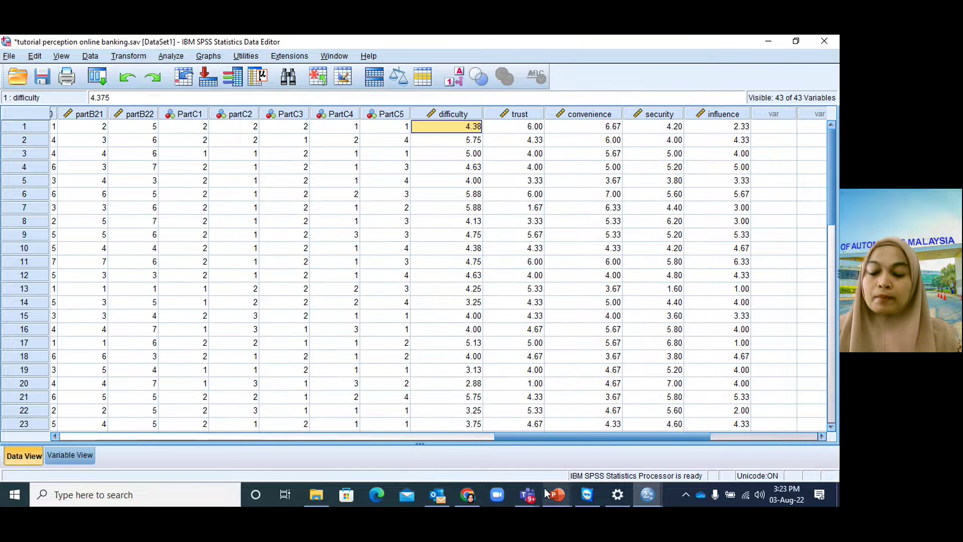
# - Switch to the questionnaire presentation in PowerPoint and show the Data transformation slide, slide 9
pyautogui.moveTo(556, 496)
pyautogui.click(490, 441)
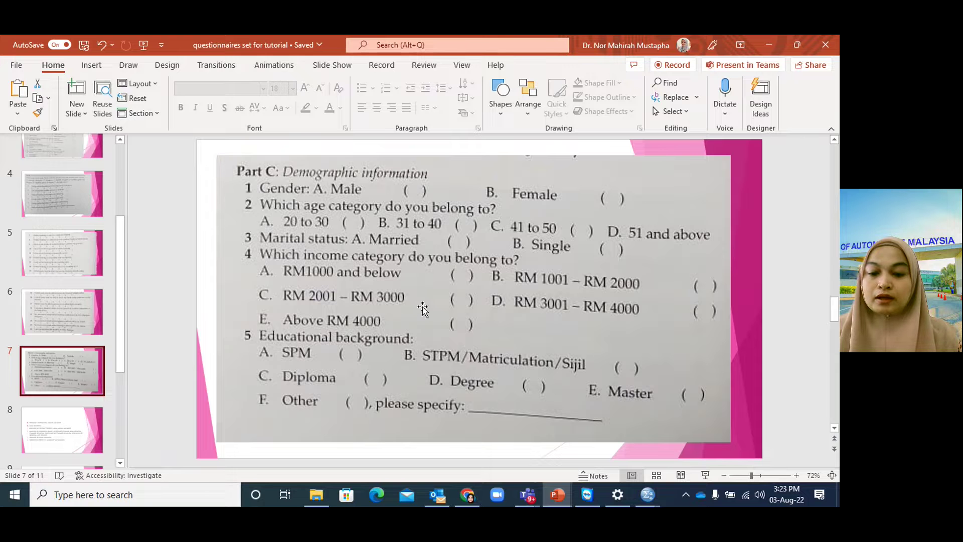
pyautogui.scroll(-3, 56, 371)
pyautogui.scroll(-1, 56, 371)
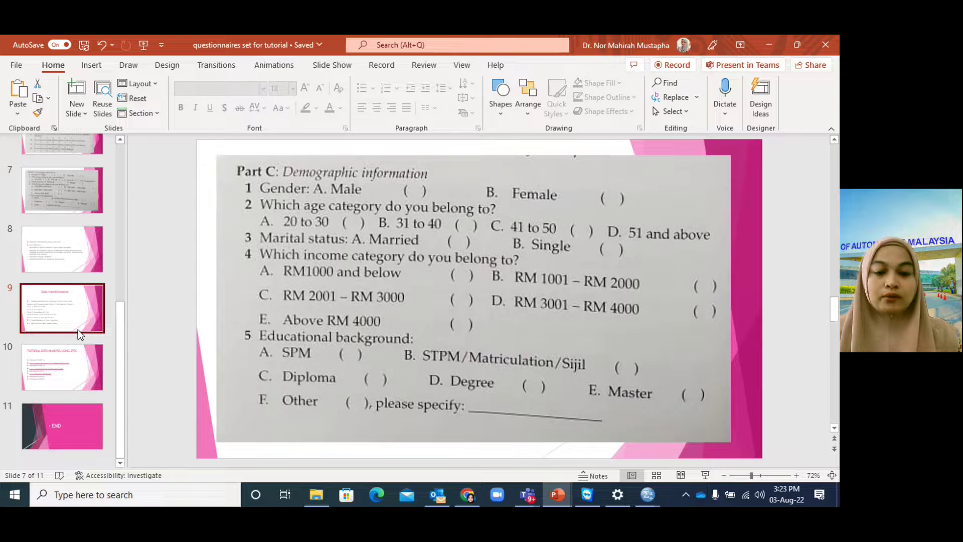
pyautogui.click(78, 329)
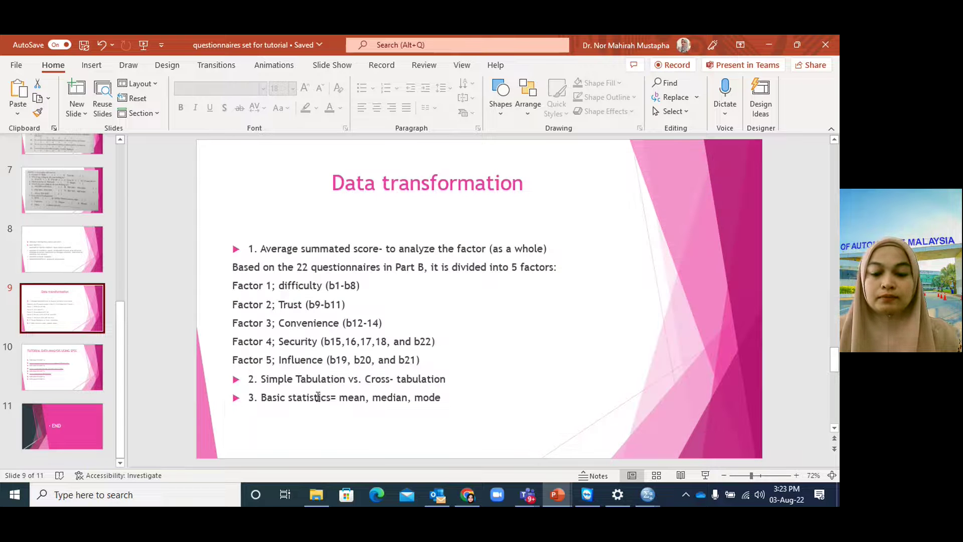